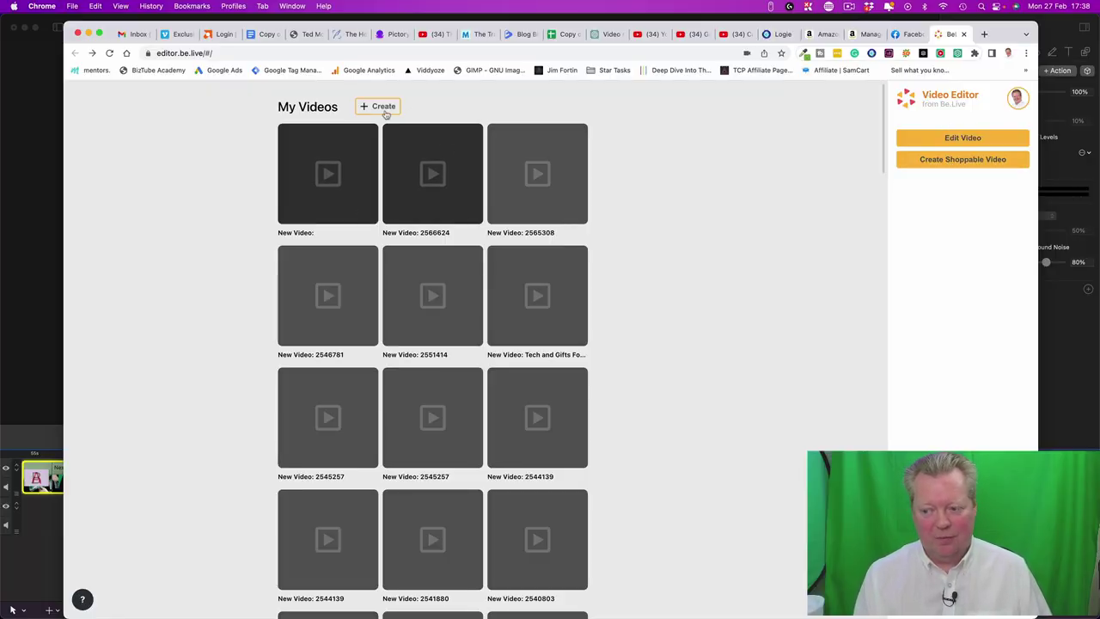
Start a new shoppable video project and load Broadcast 2566624 as its video.
left_click(941, 162)
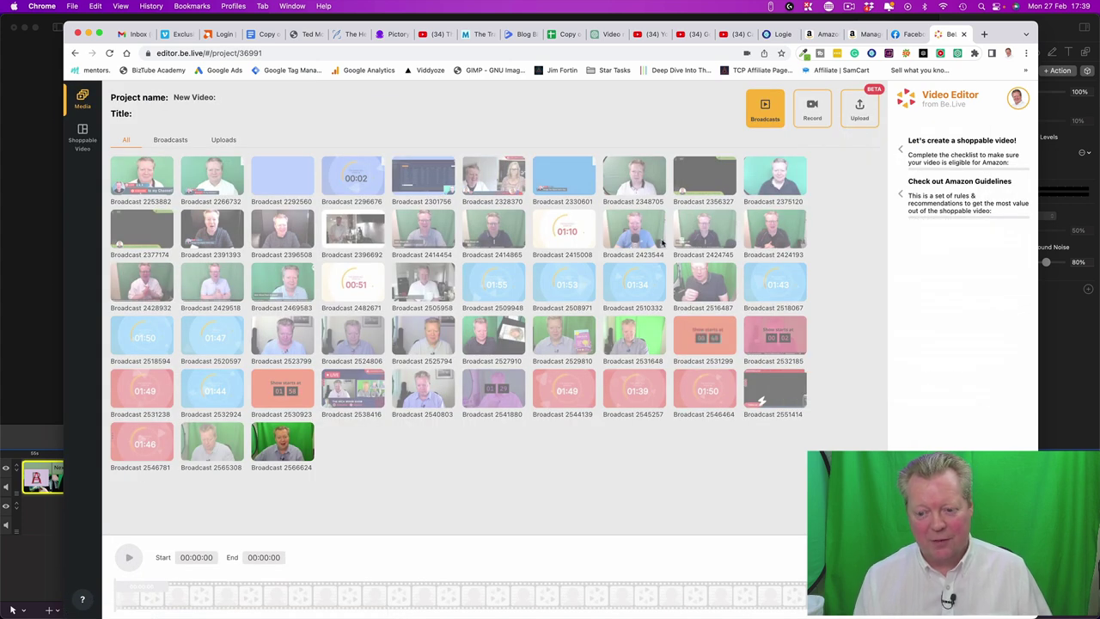
left_click(808, 104)
left_click(761, 109)
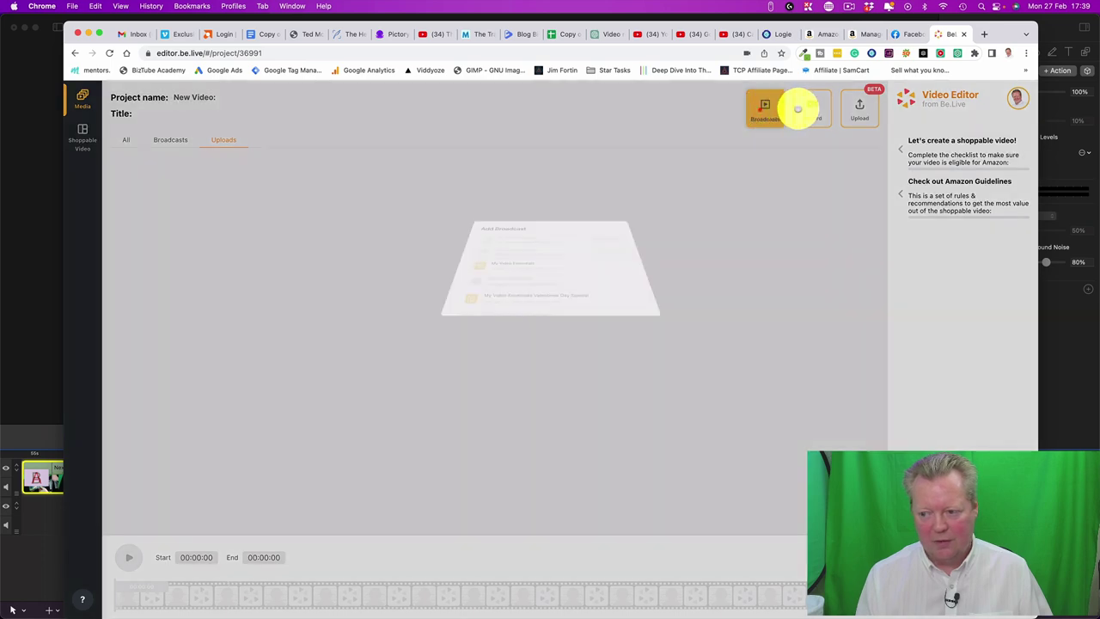
left_click(720, 234)
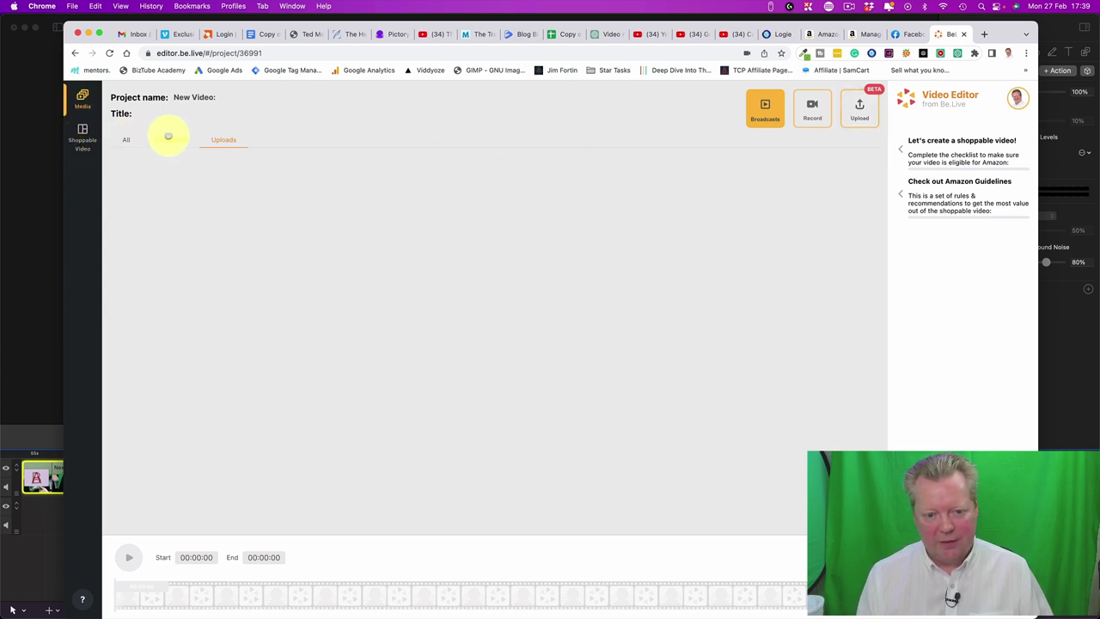
left_click(171, 139)
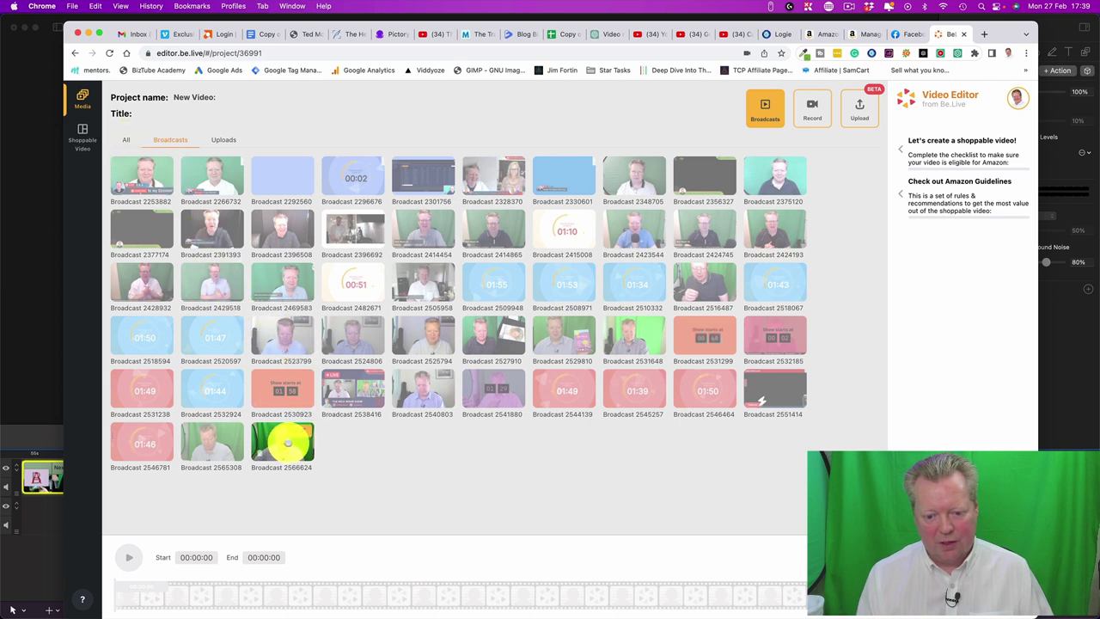
mouse_move(278, 447)
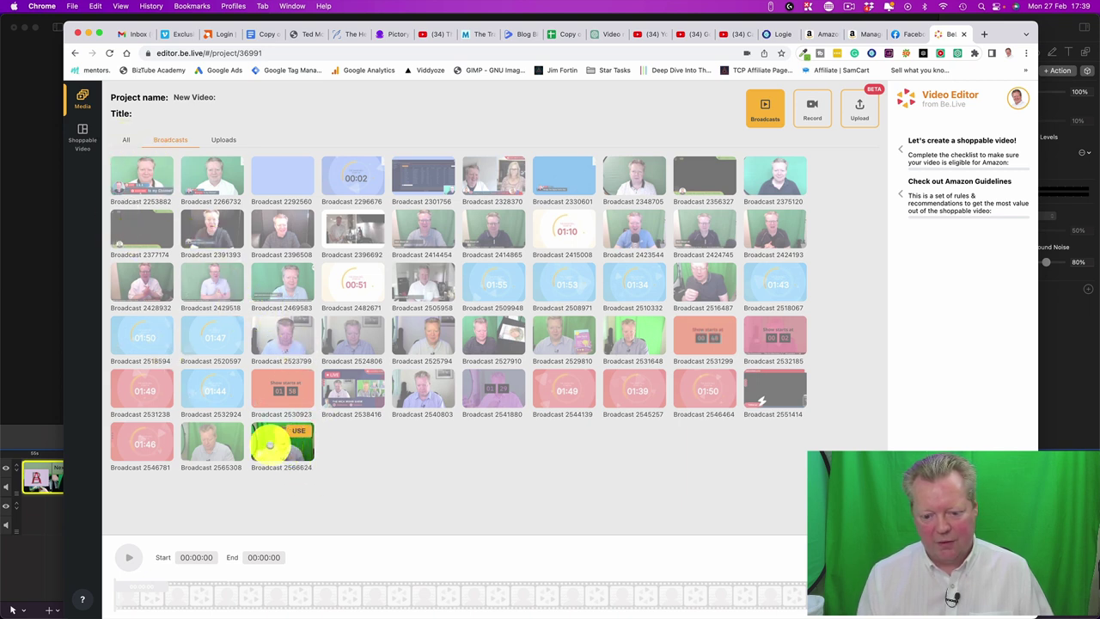
left_click(296, 432)
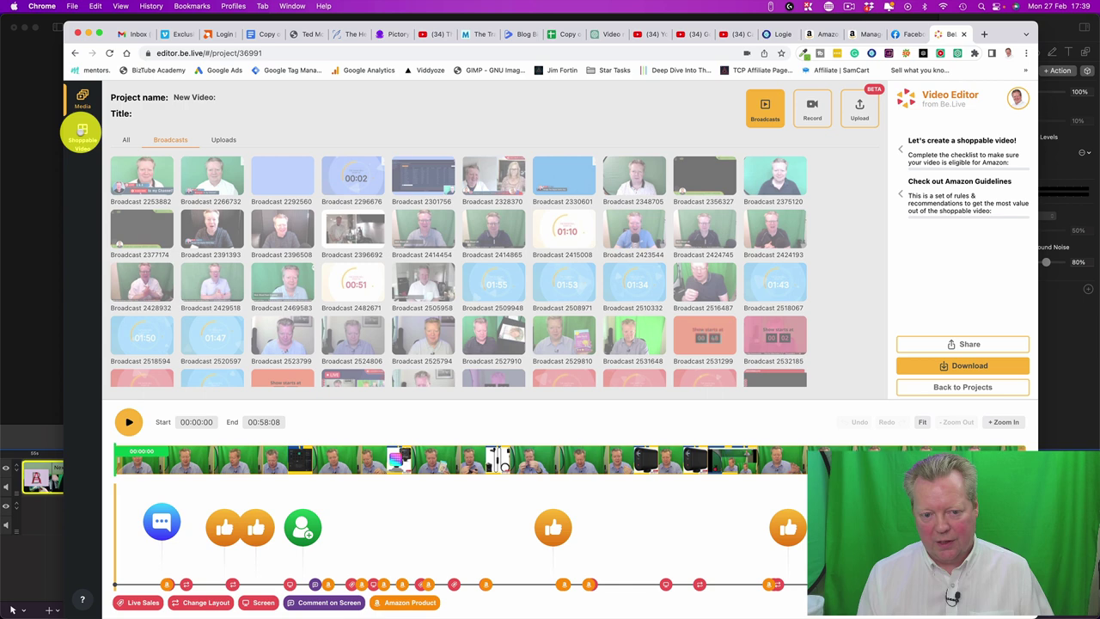
Try the 1x1 and 16x9 formats, then set the video to vertical 9x16.
left_click(81, 130)
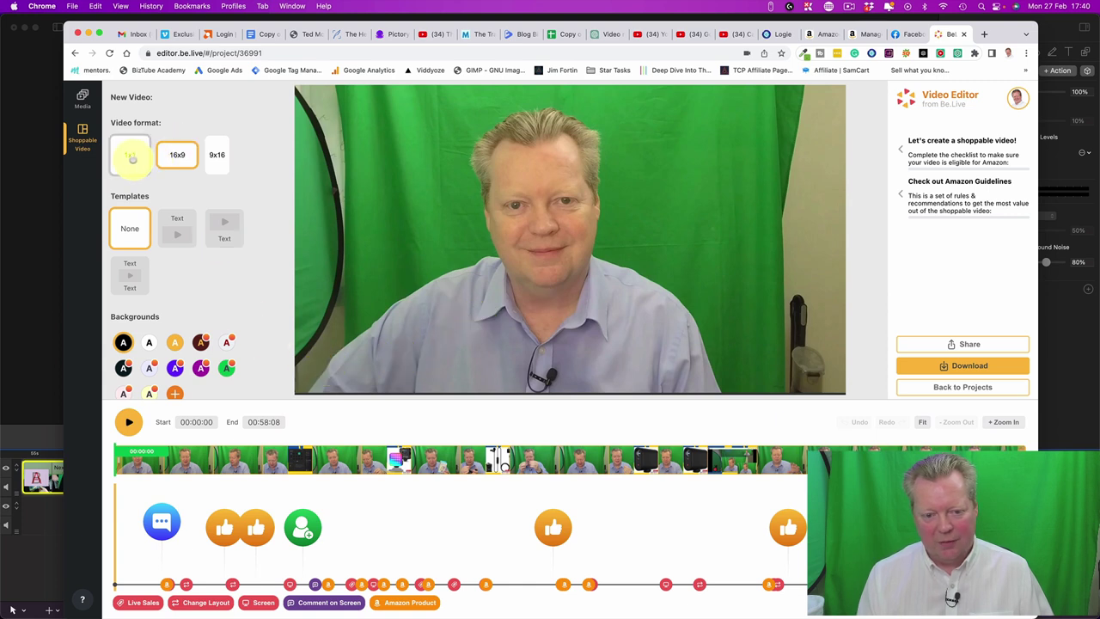
left_click(131, 156)
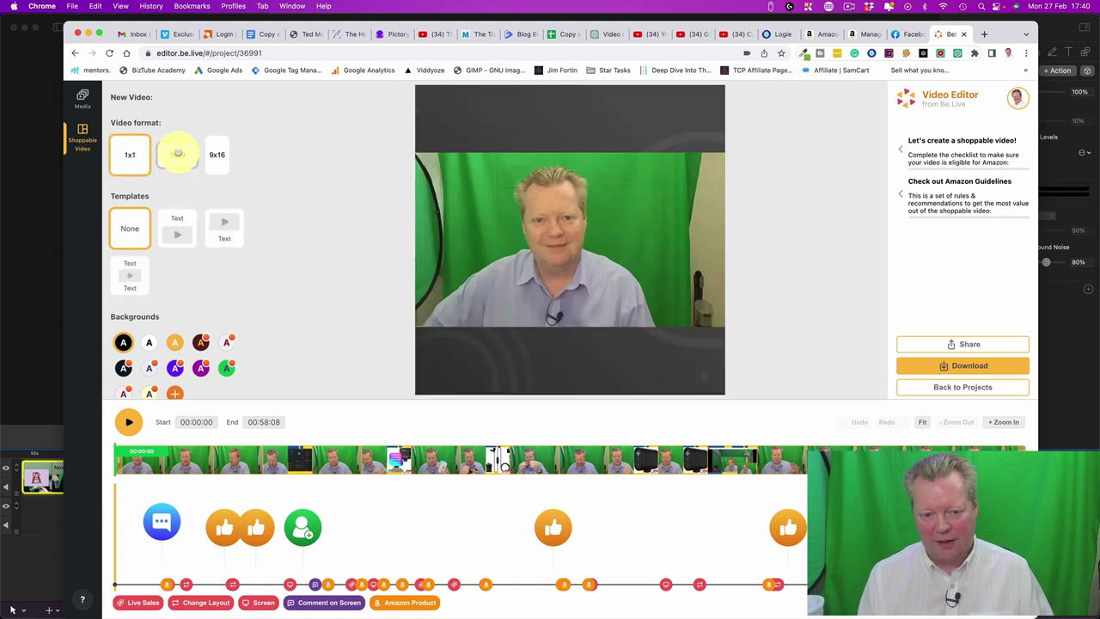
left_click(178, 153)
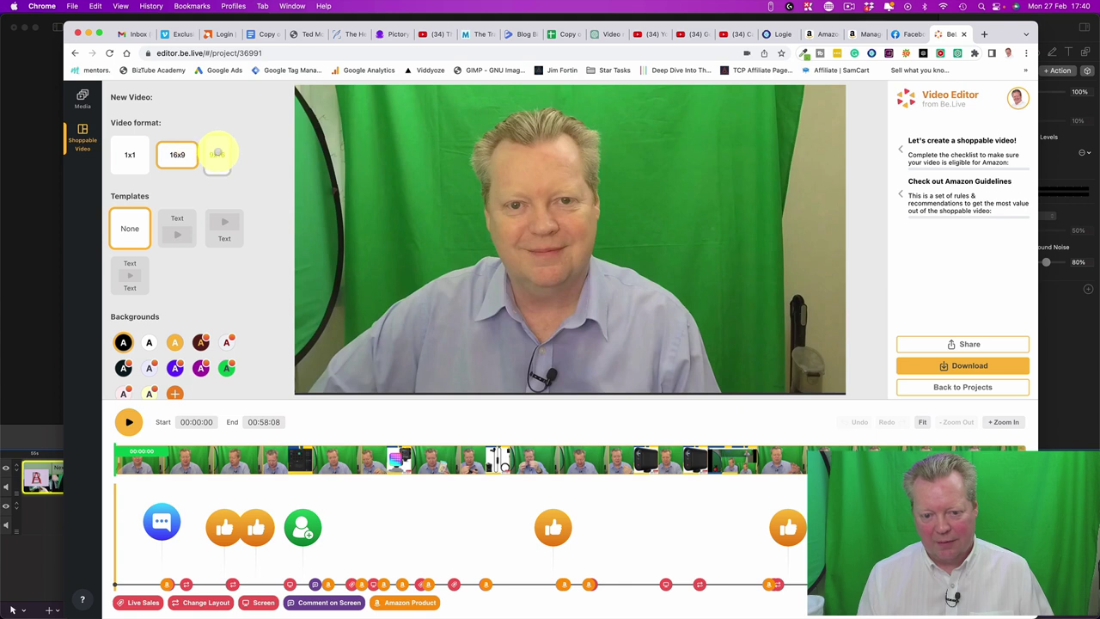
left_click(218, 153)
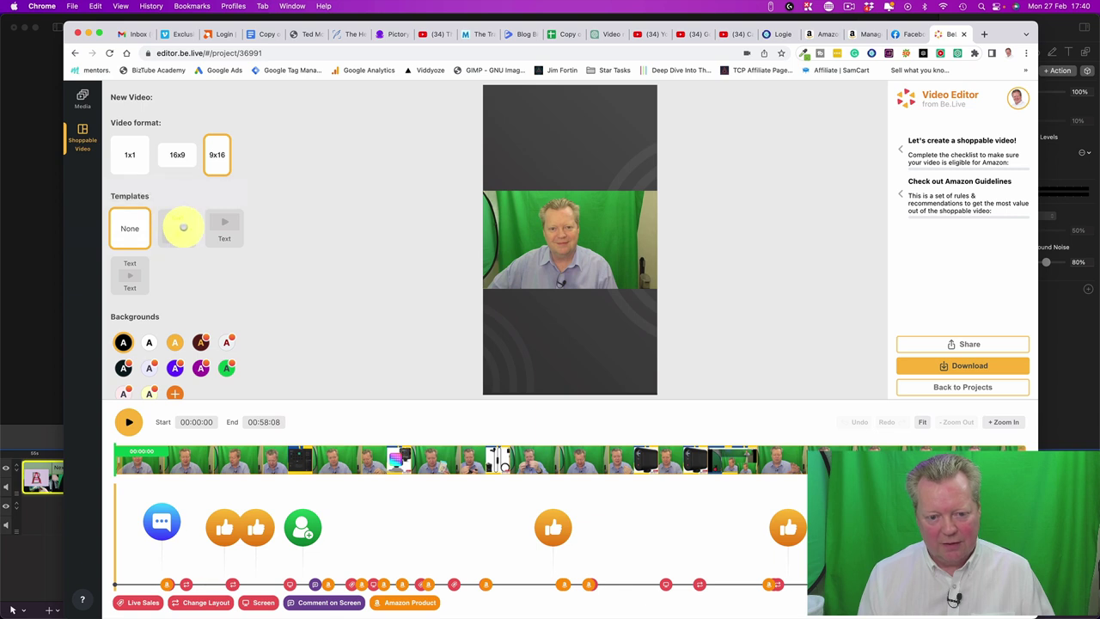
Apply the purple-to-orange gradient background to the video.
left_click(200, 367)
scroll(233, 318, "down", 1)
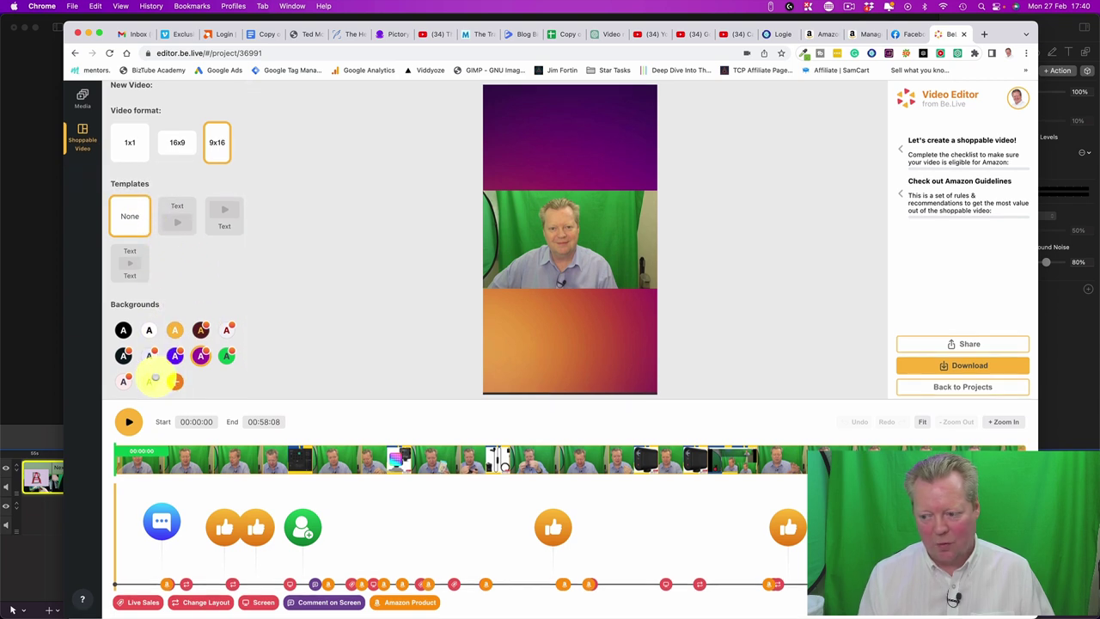
scroll(152, 372, "up", 1)
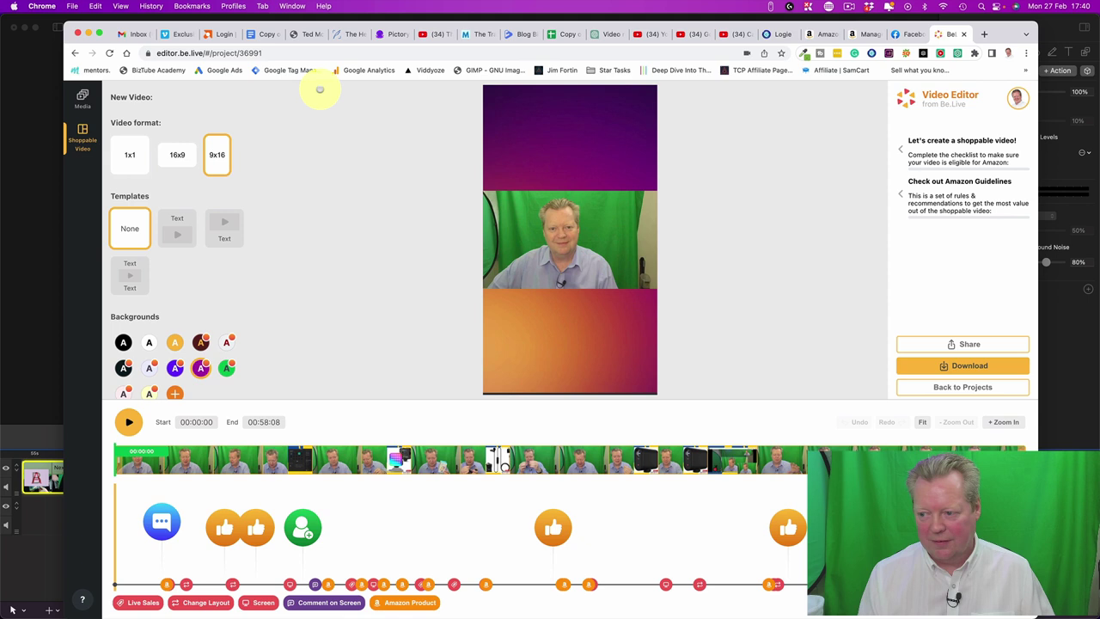
In the Amazon Guidelines checklist, tick Demonstrate the product and Describe the product.
left_click(901, 148)
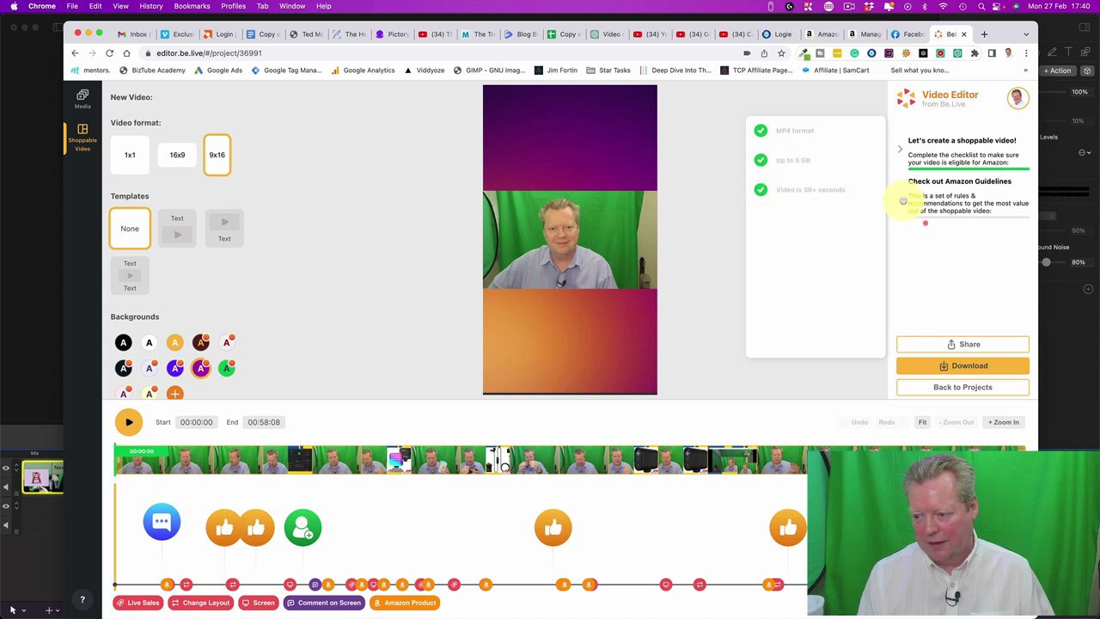
left_click(899, 191)
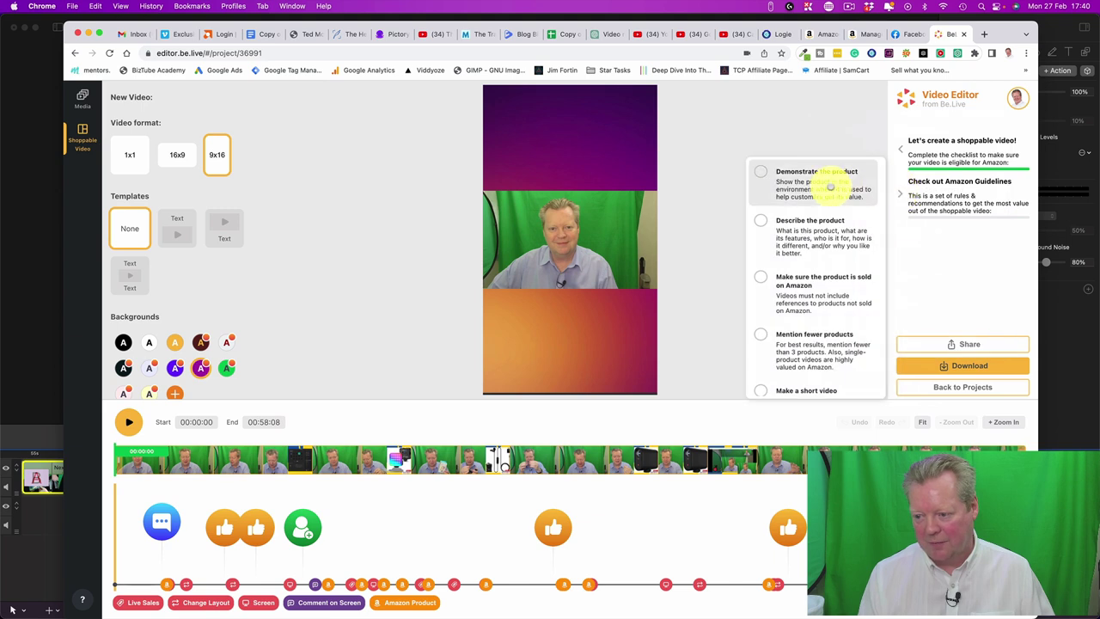
scroll(831, 185, "down", 2)
scroll(830, 186, "up", 2)
left_click(797, 168)
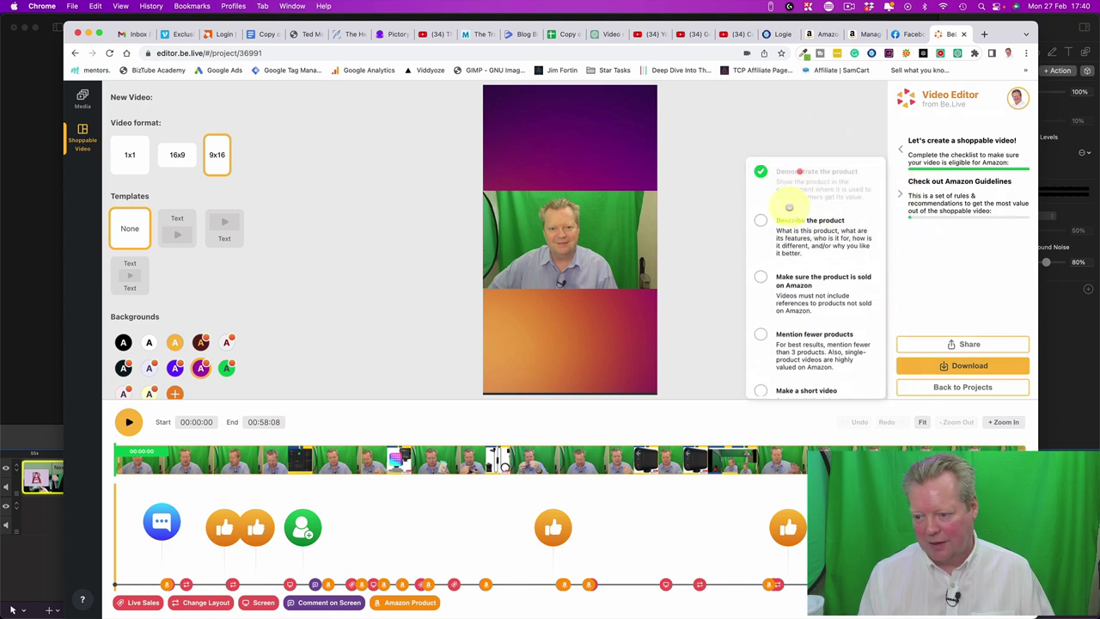
left_click(780, 220)
Tick Sold on Amazon and Mention fewer products; leave Don't direct viewers to other websites unticked.
scroll(799, 236, "down", 1)
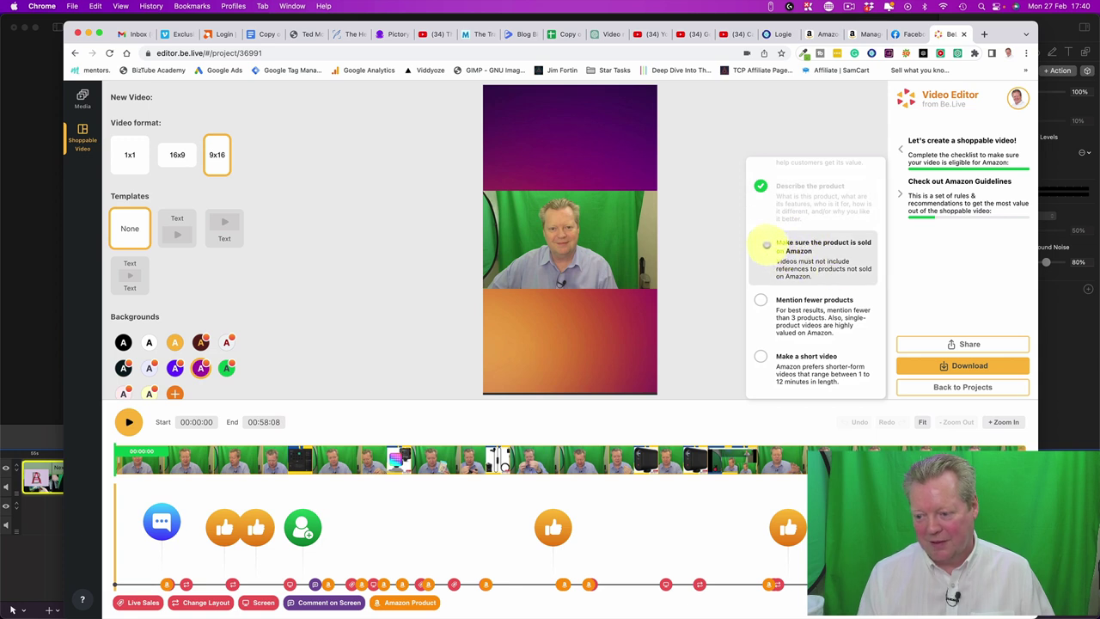
left_click(766, 245)
scroll(811, 248, "down", 2)
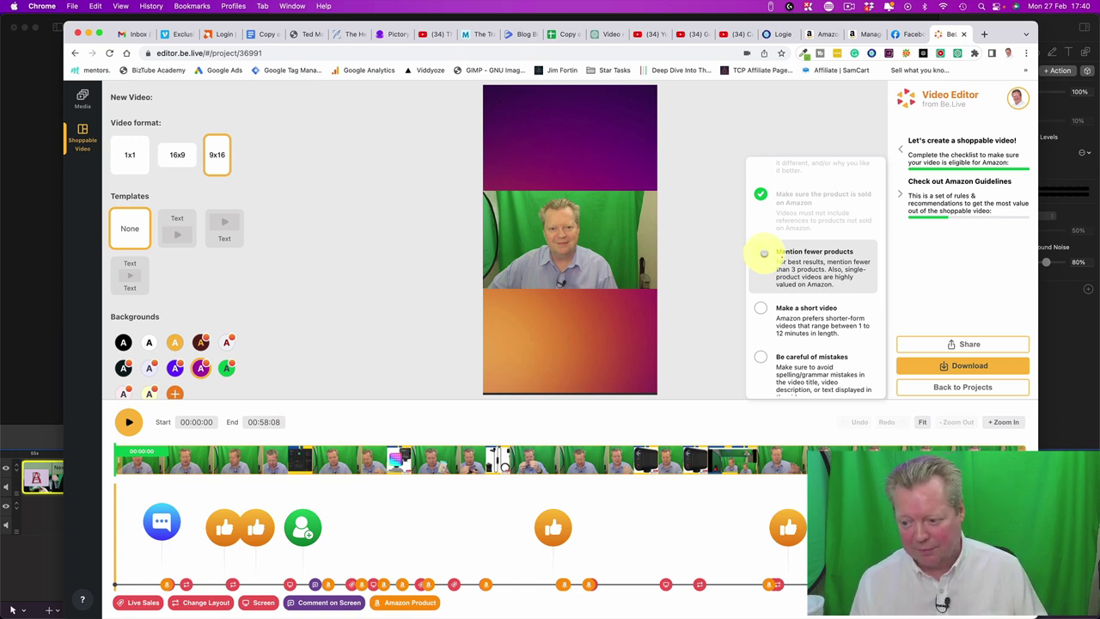
left_click(764, 254)
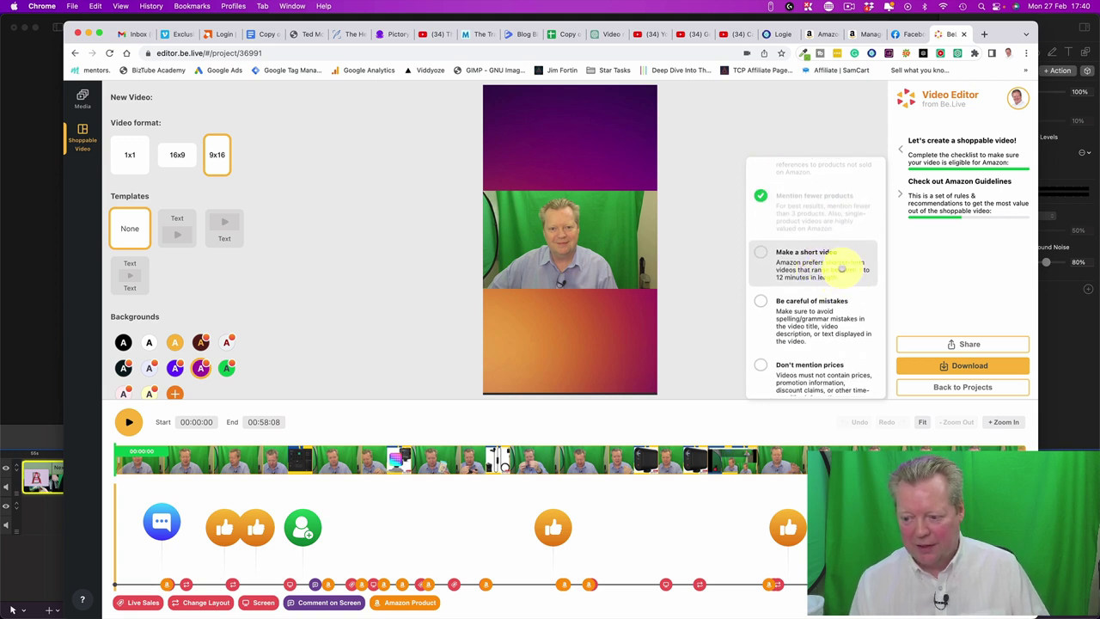
scroll(829, 315, "down", 3)
scroll(830, 315, "down", 1)
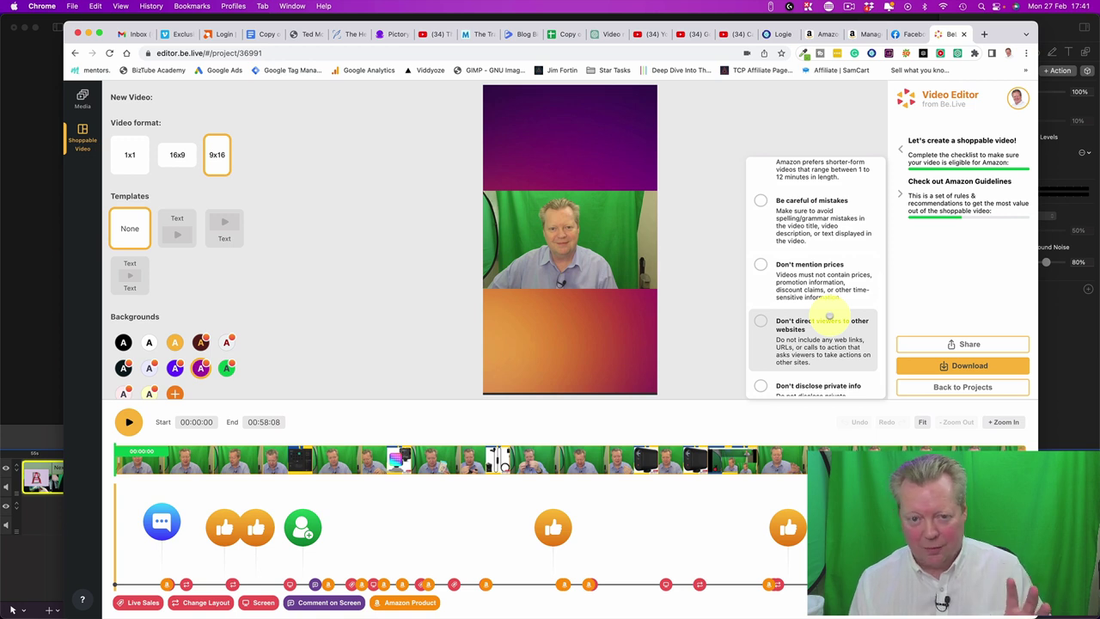
scroll(829, 323, "down", 1)
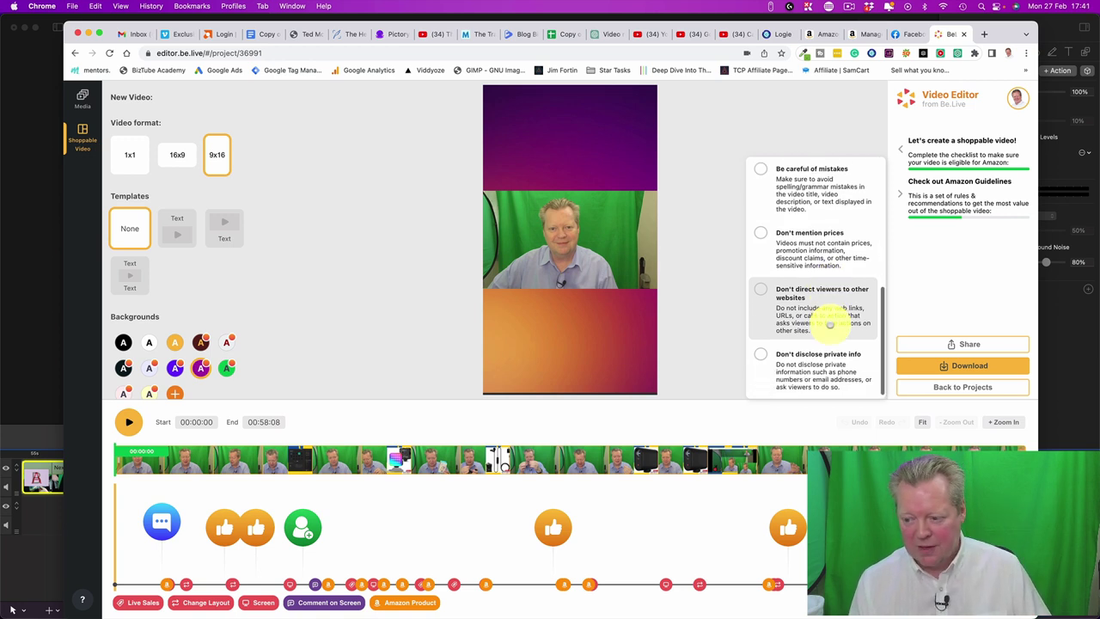
left_click(828, 306)
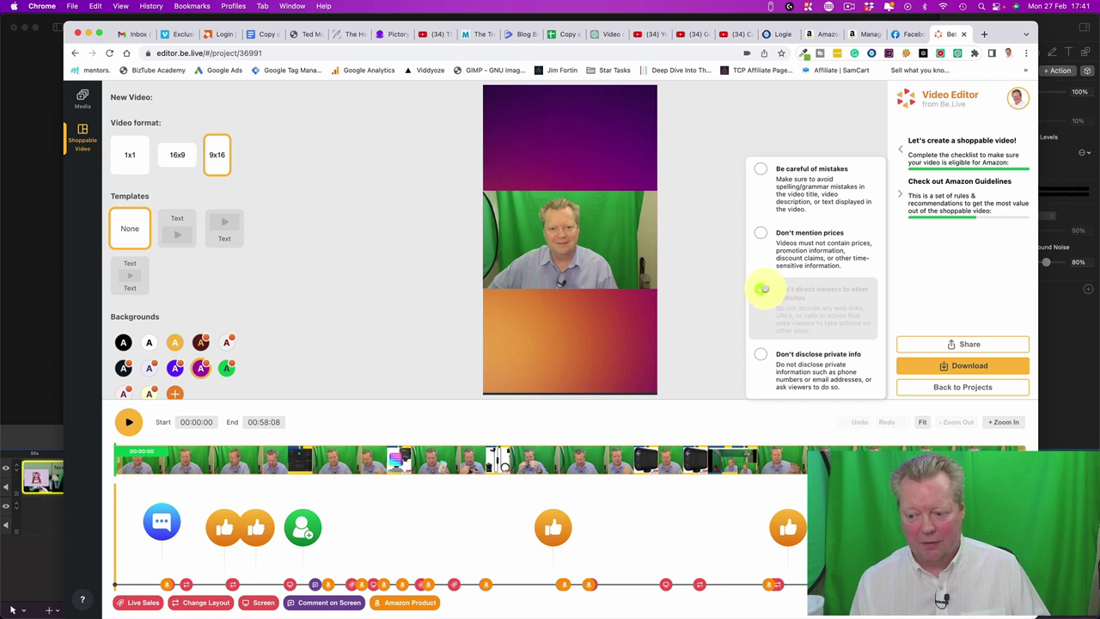
left_click(761, 289)
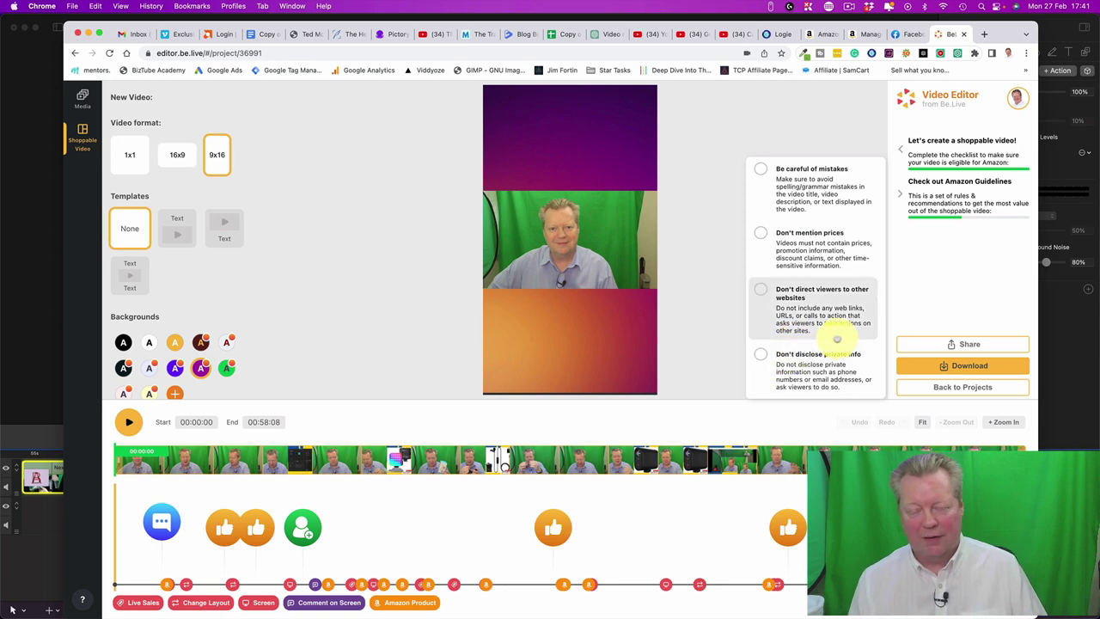
Untick Mention fewer products, Sold on Amazon, Describe and Demonstrate, then return to the requirements checklist.
scroll(749, 234, "up", 5)
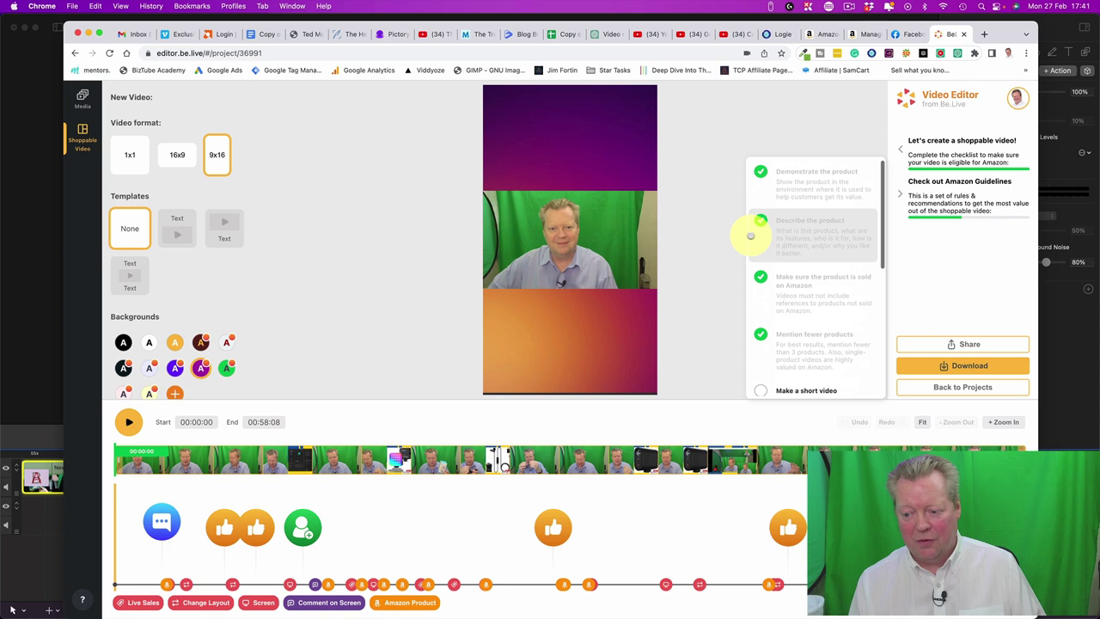
left_click(761, 334)
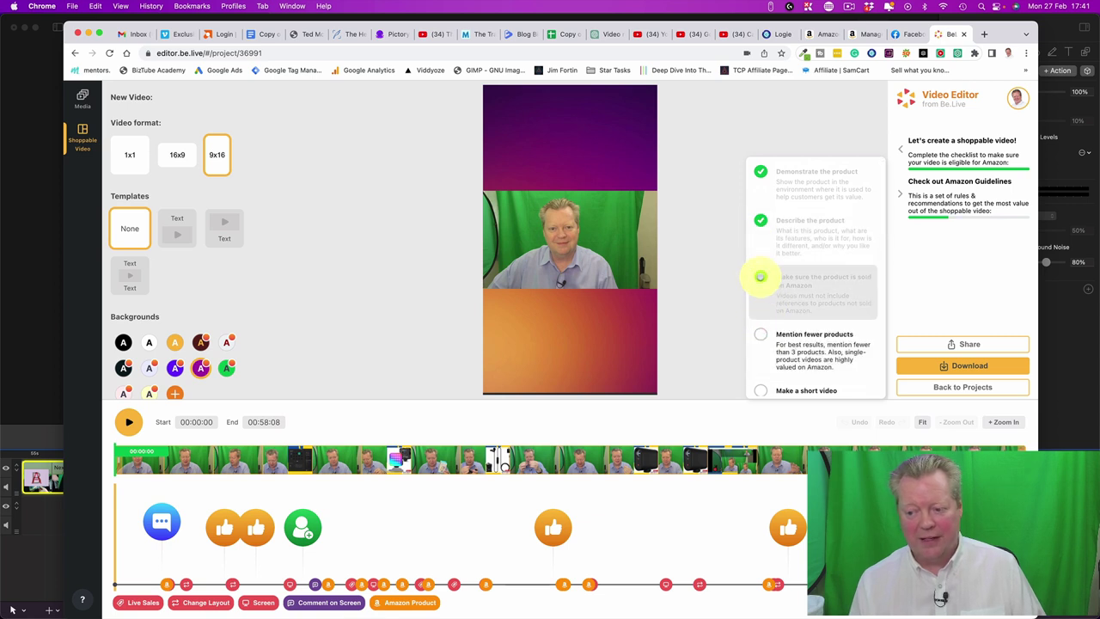
left_click(761, 277)
left_click(761, 220)
left_click(761, 172)
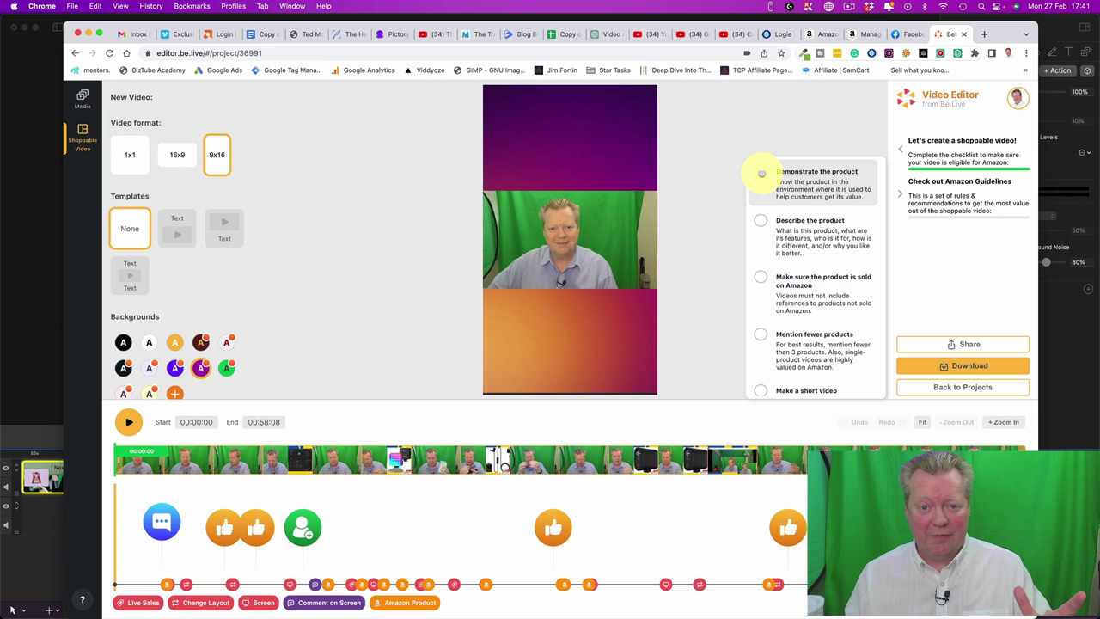
left_click_drag(761, 174, 763, 133)
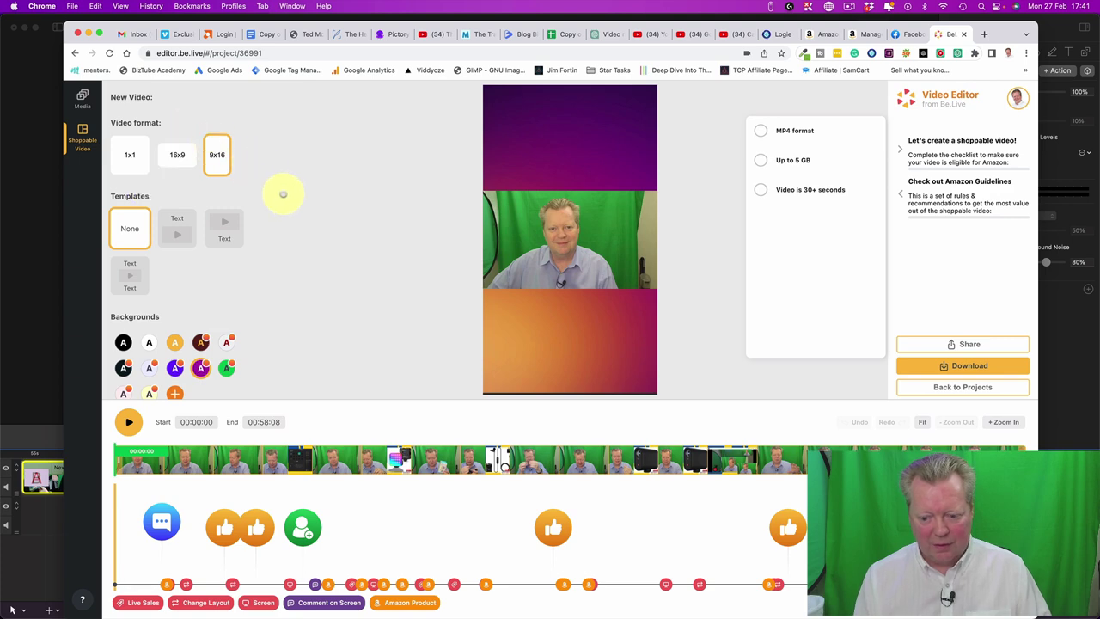
In share settings, choose Facebook and the personal profile as the destination.
left_click(968, 344)
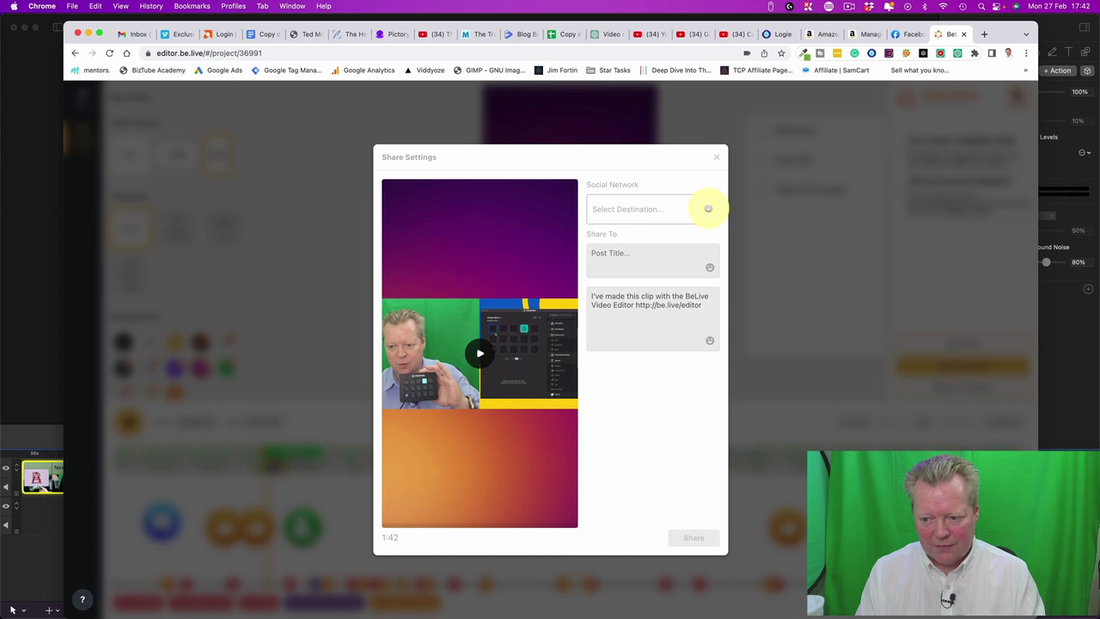
left_click(707, 211)
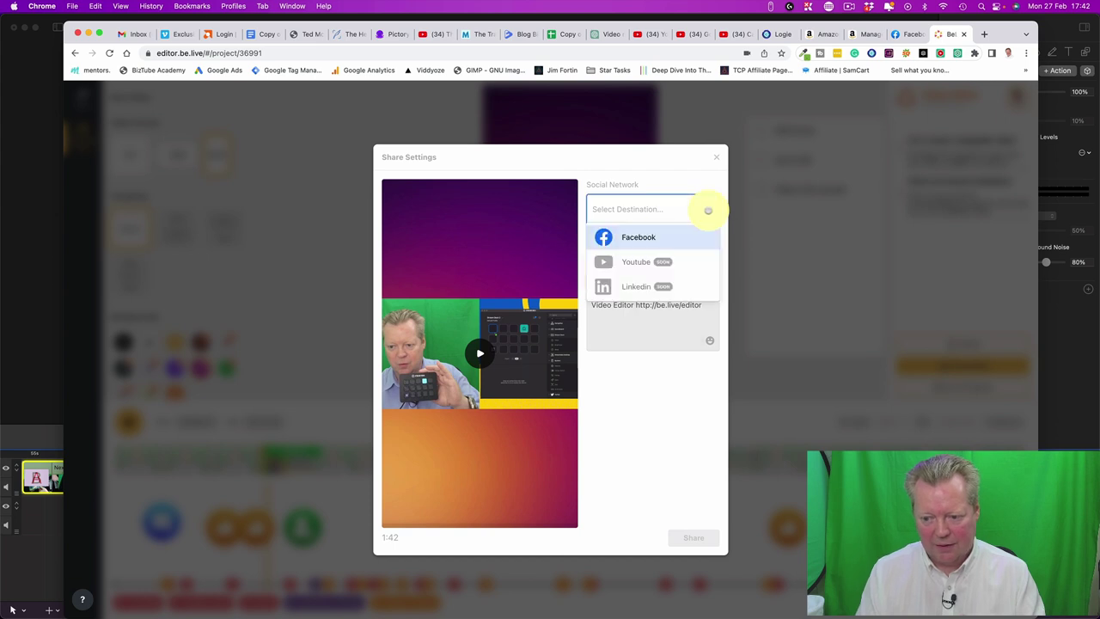
left_click(676, 237)
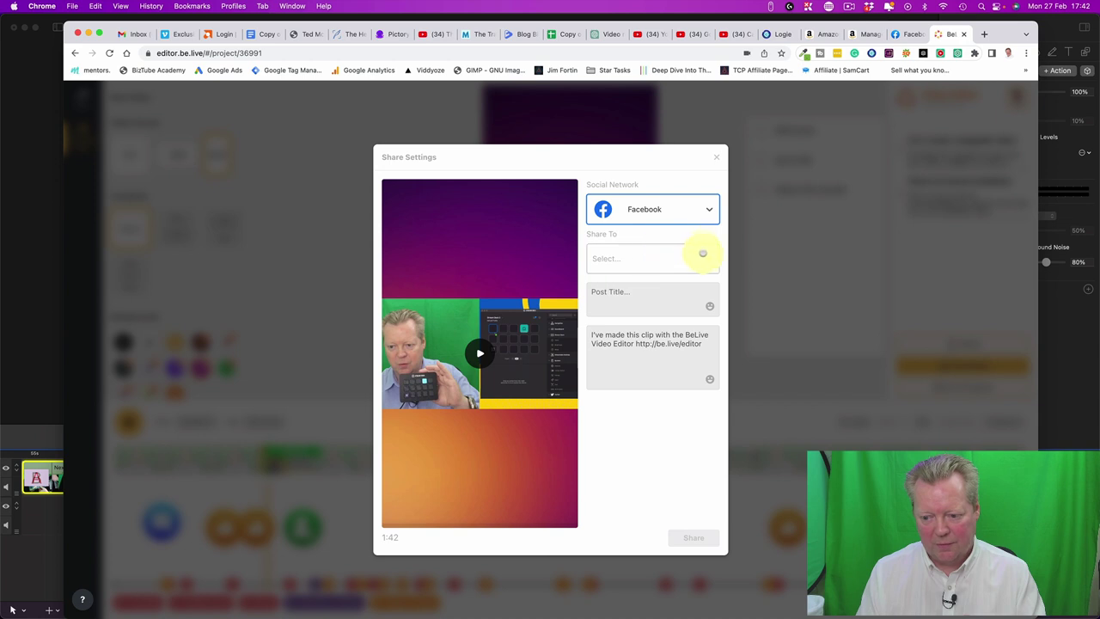
left_click(703, 258)
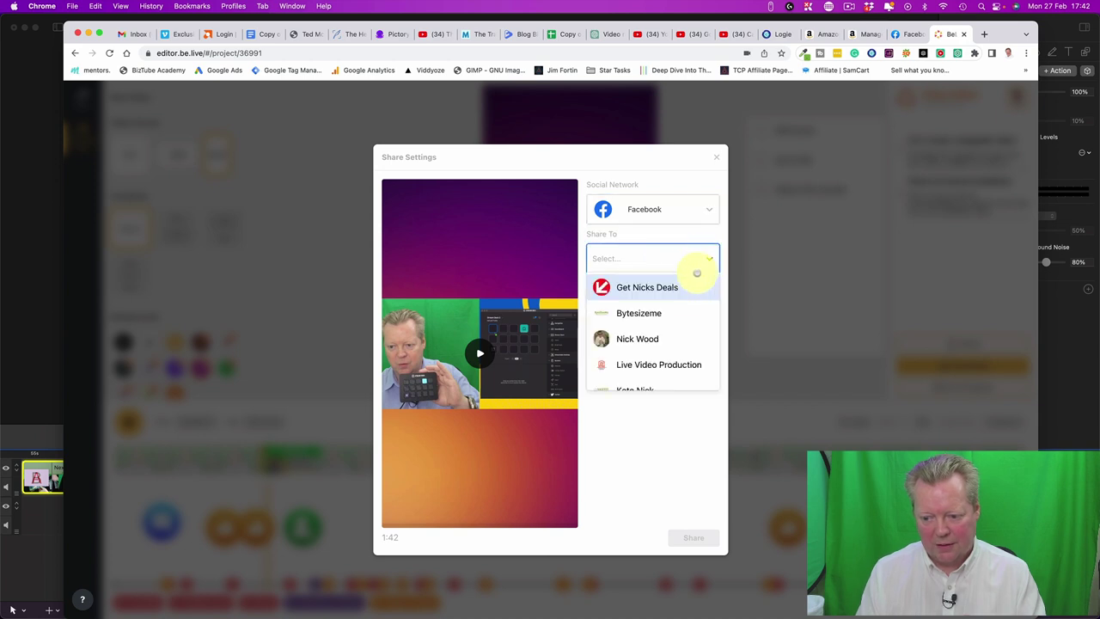
scroll(687, 300, "down", 3)
scroll(687, 295, "up", 3)
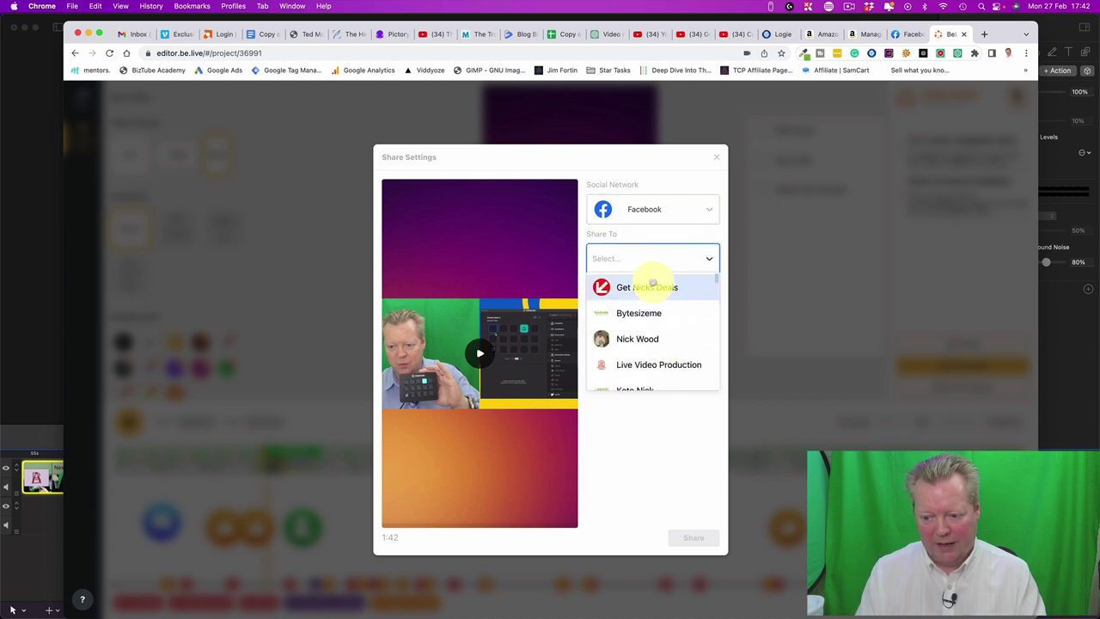
left_click(650, 338)
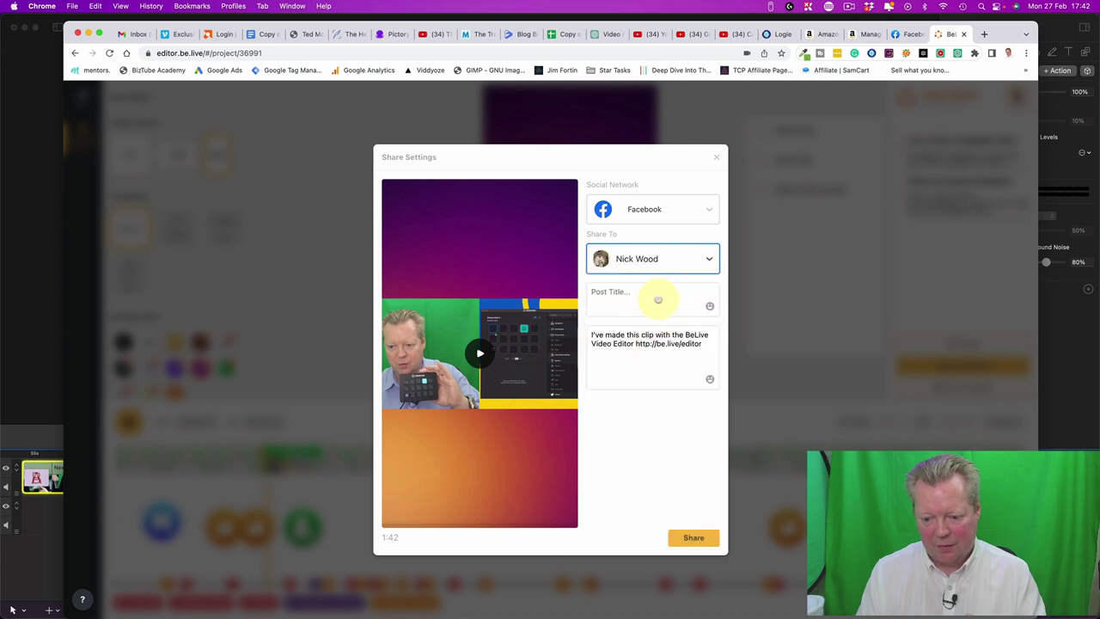
Add two emojis to the post title, then close share settings without sharing.
left_click(652, 303)
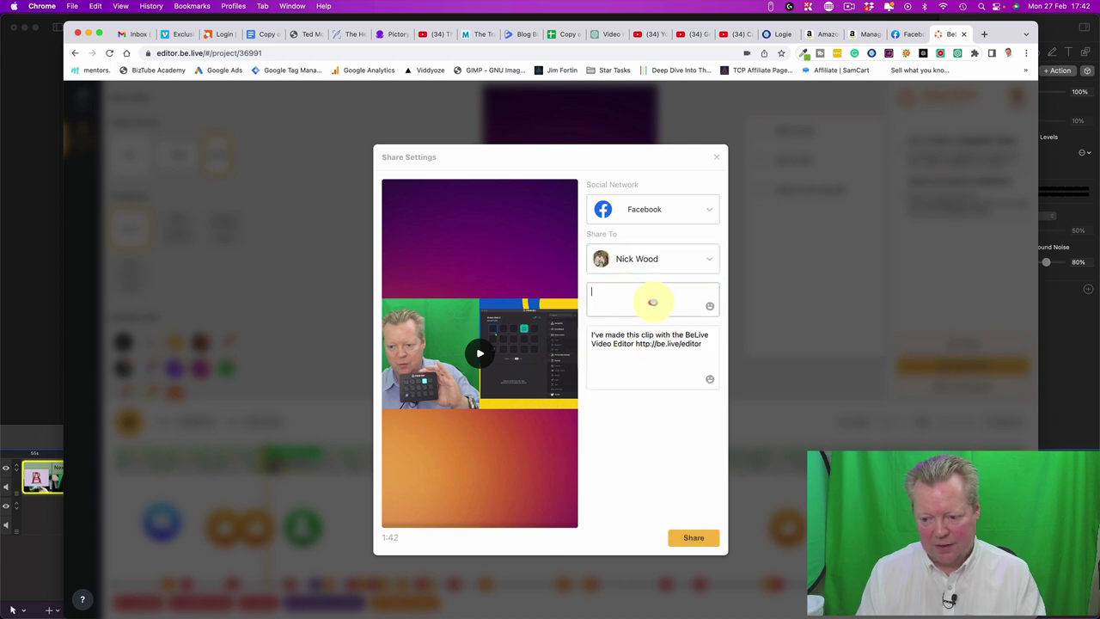
left_click(707, 307)
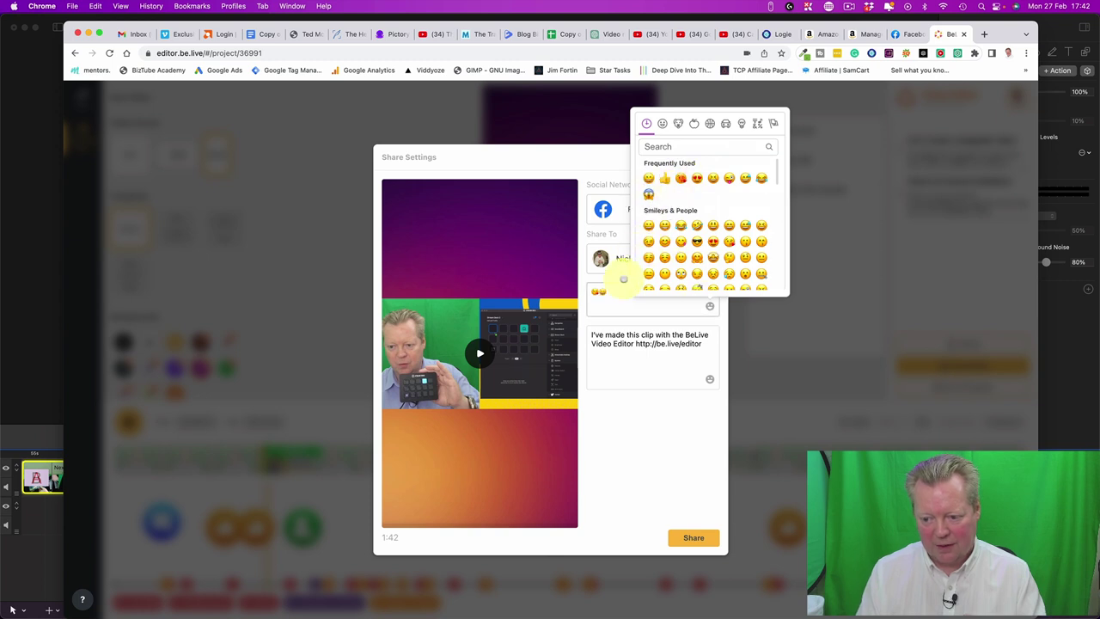
left_click(617, 291)
left_click(651, 342)
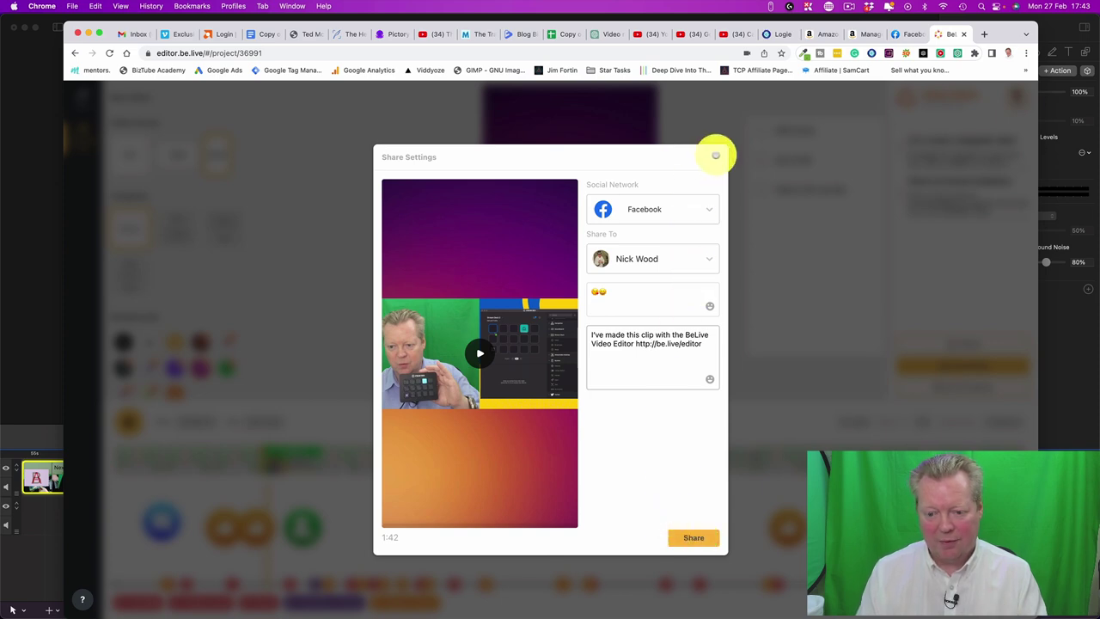
left_click(715, 155)
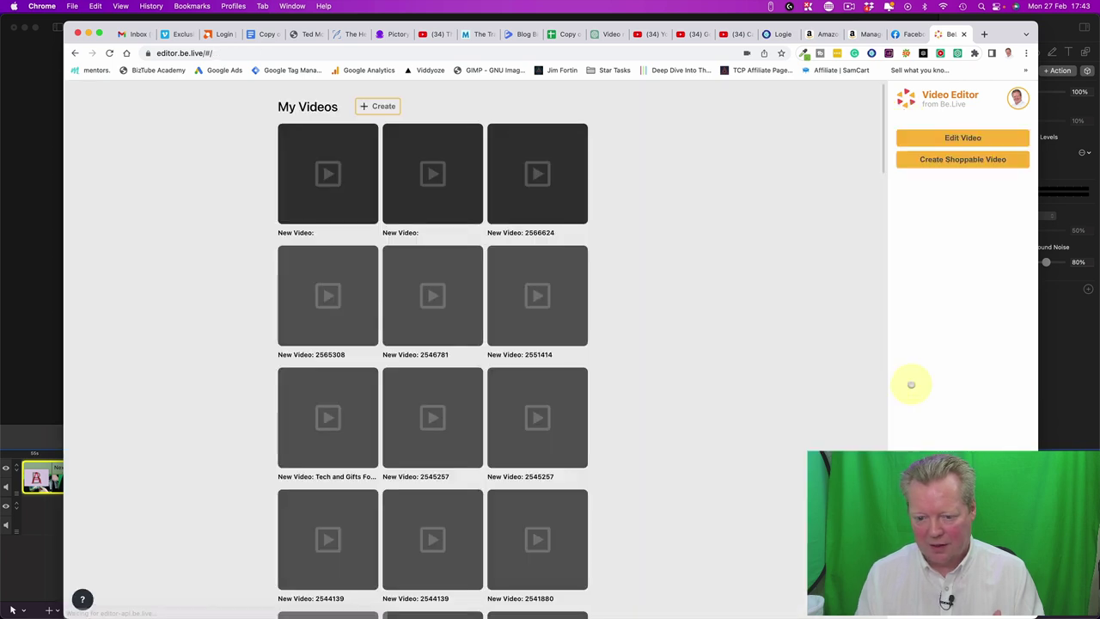
Create another shoppable video project and launch the webcam recorder from Media.
left_click(950, 159)
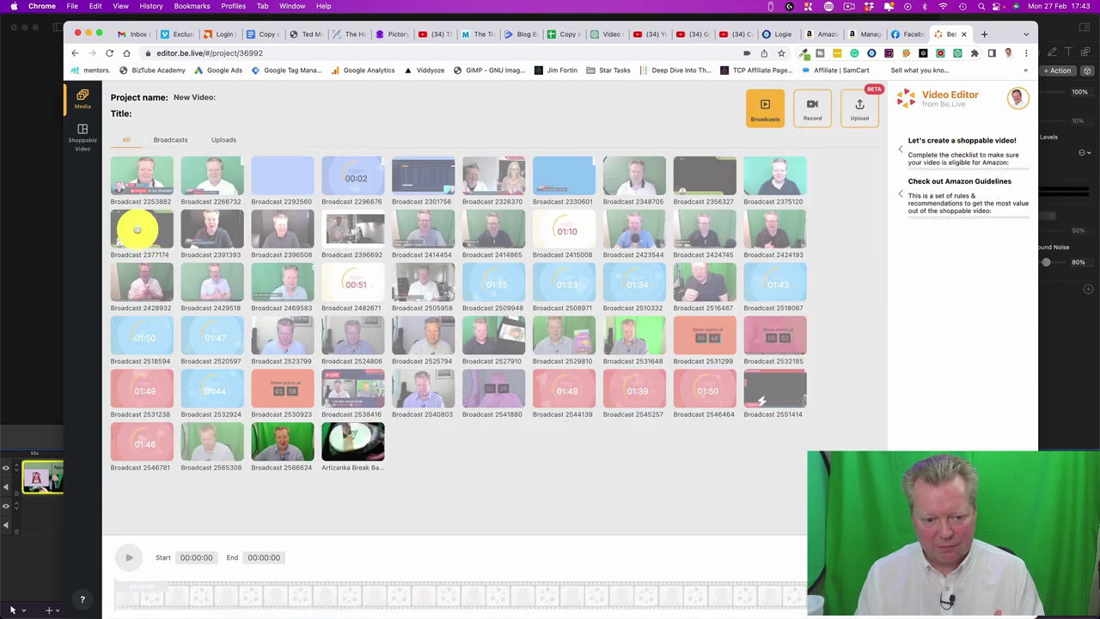
left_click(82, 136)
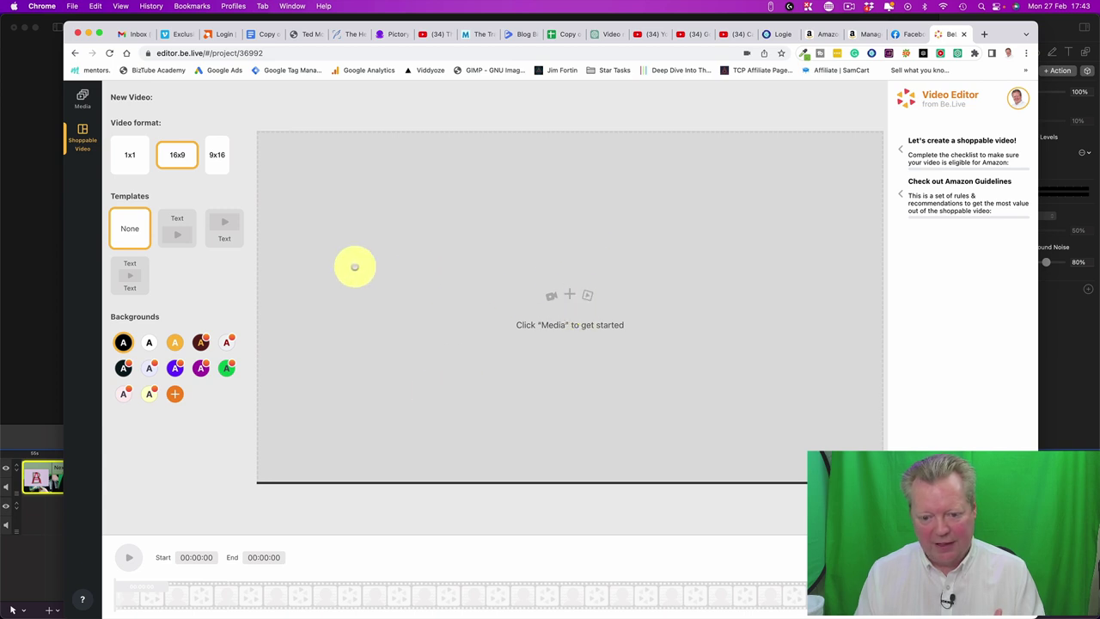
left_click(81, 96)
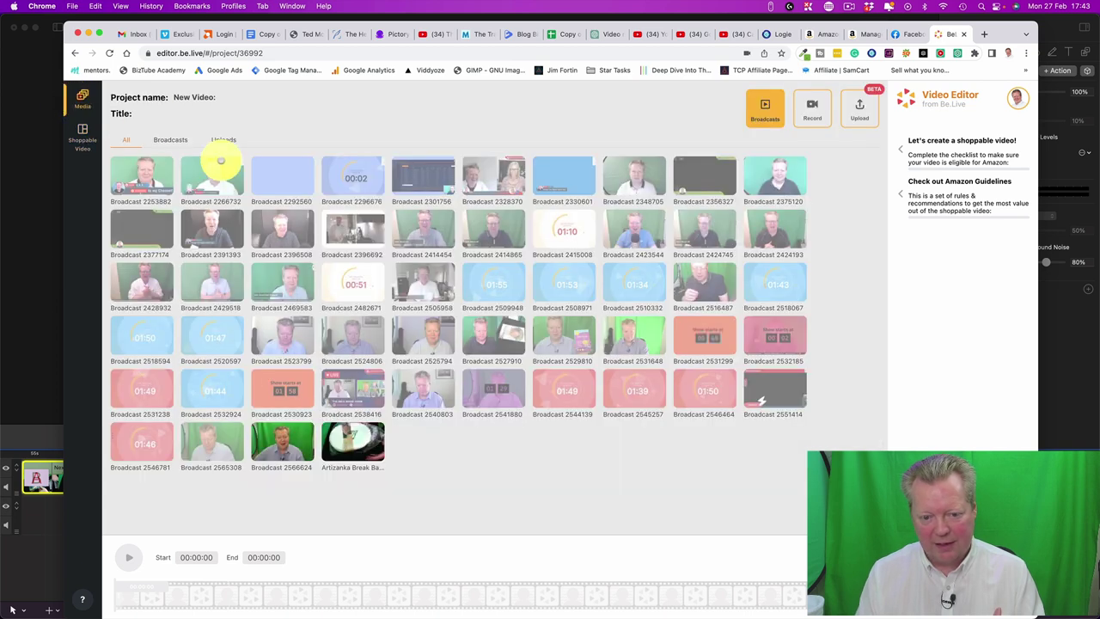
left_click(812, 103)
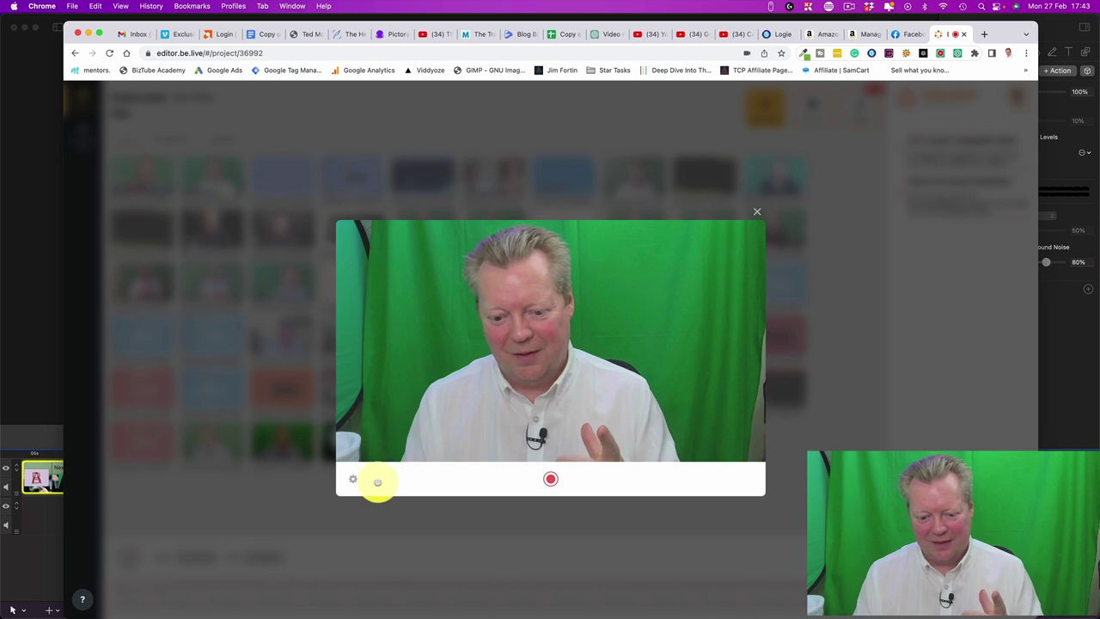
Select the wireless Mevo camera and USB Audio Device as the recorder's camera and microphone.
left_click(350, 479)
left_click(350, 481)
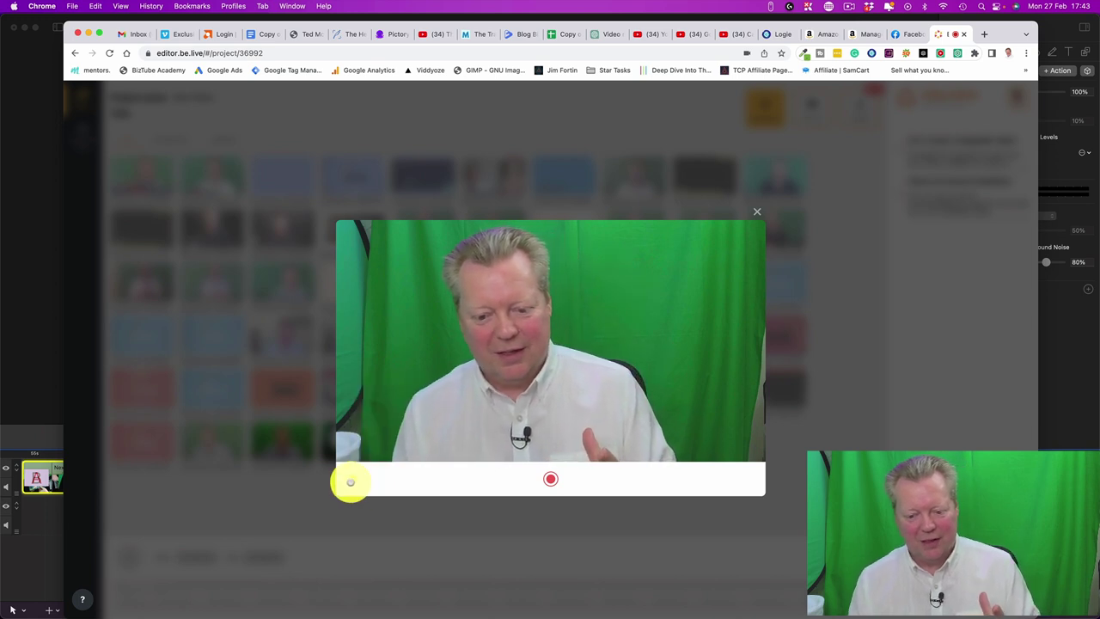
left_click(349, 480)
left_click(477, 410)
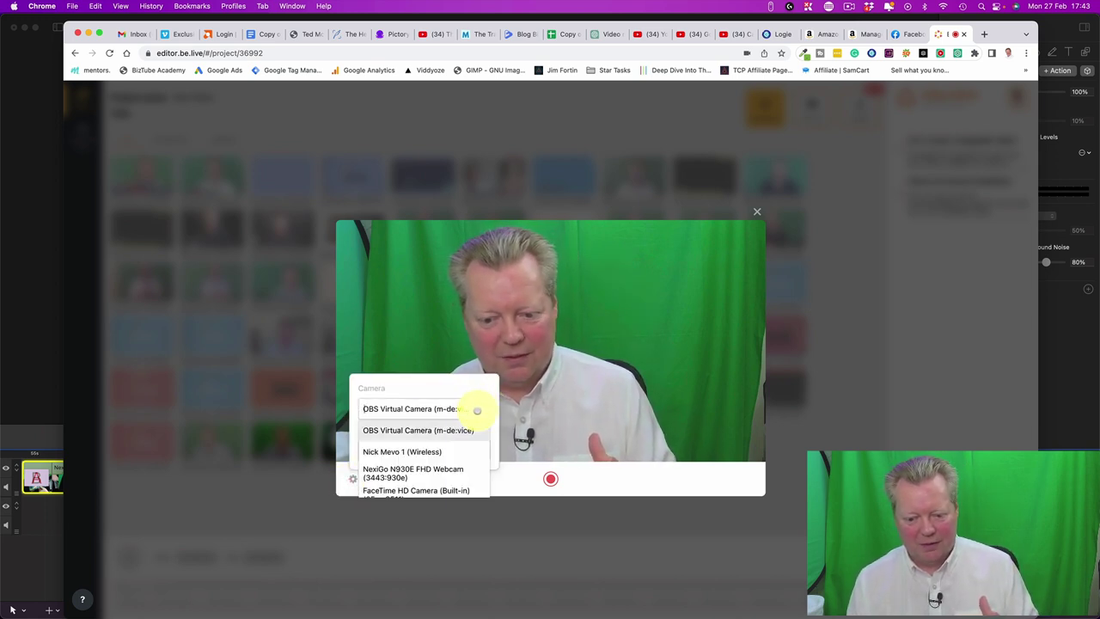
left_click(439, 454)
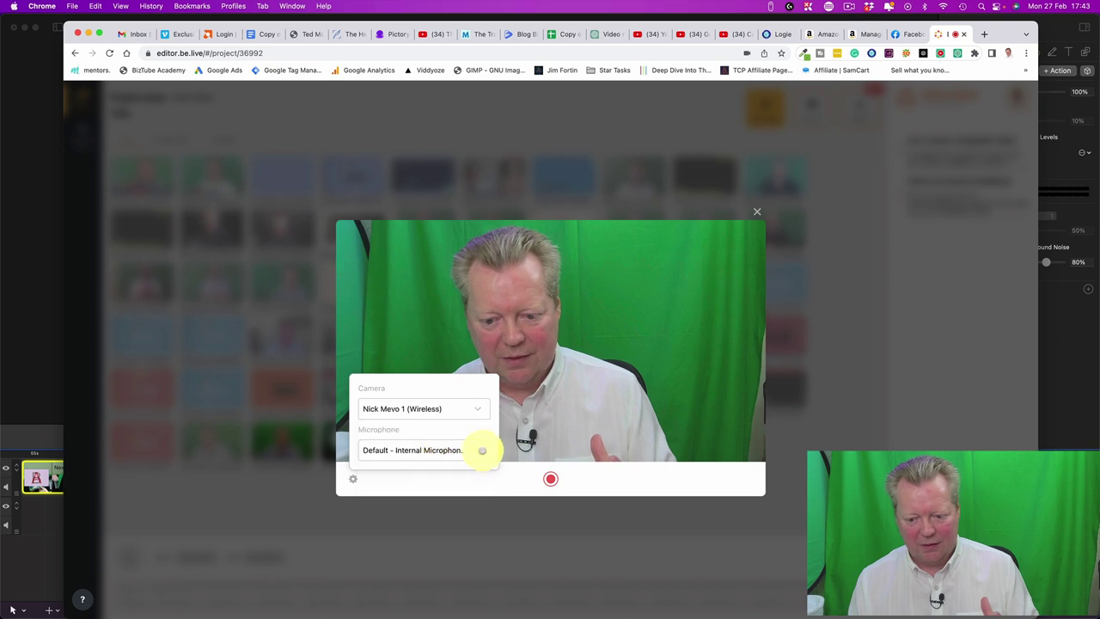
left_click(481, 451)
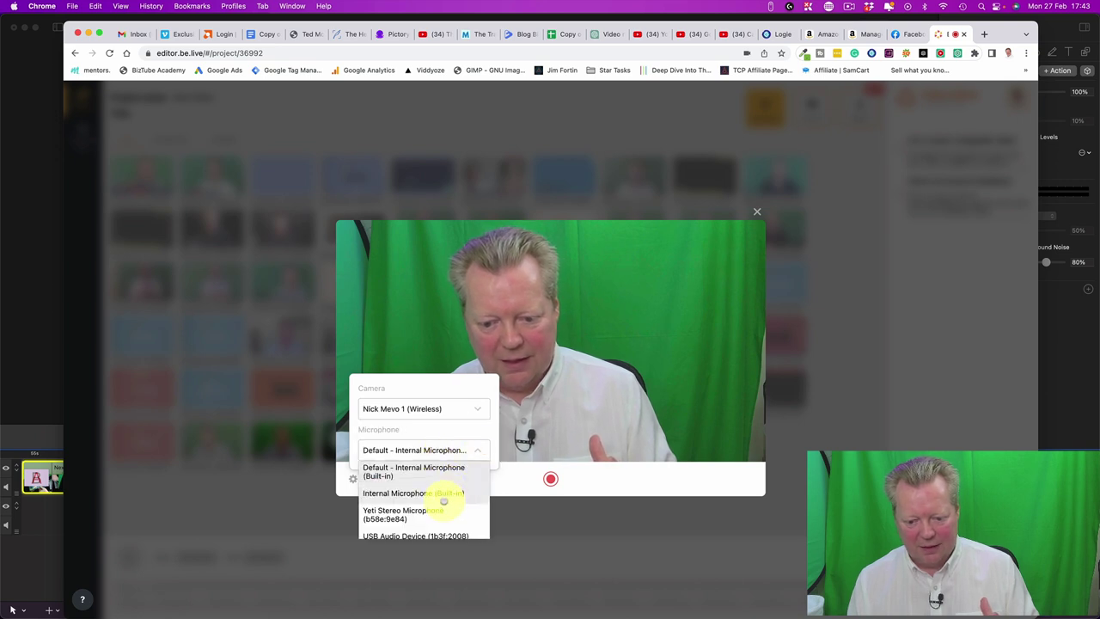
left_click(435, 532)
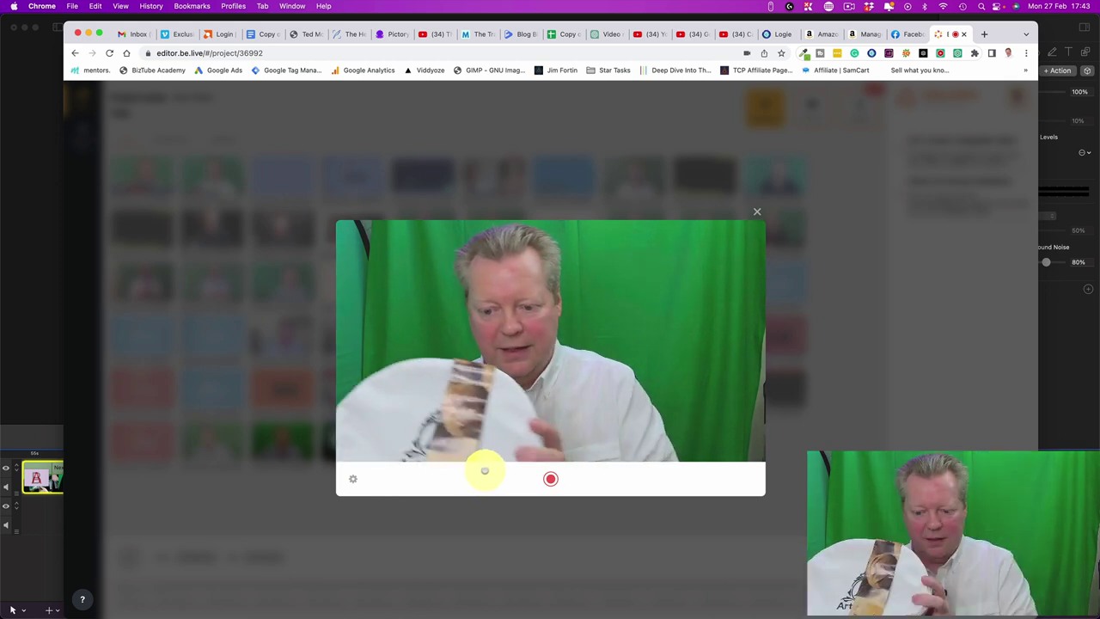
Record a 52-second webcam demo of the Artizanka bread basket set.
left_click(550, 479)
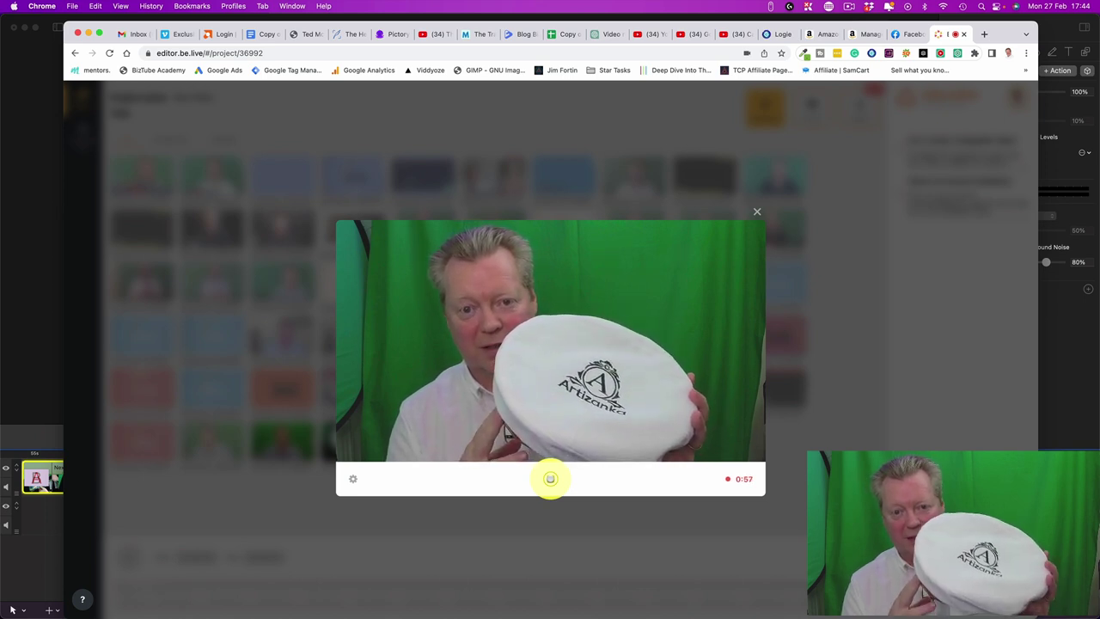
left_click(550, 478)
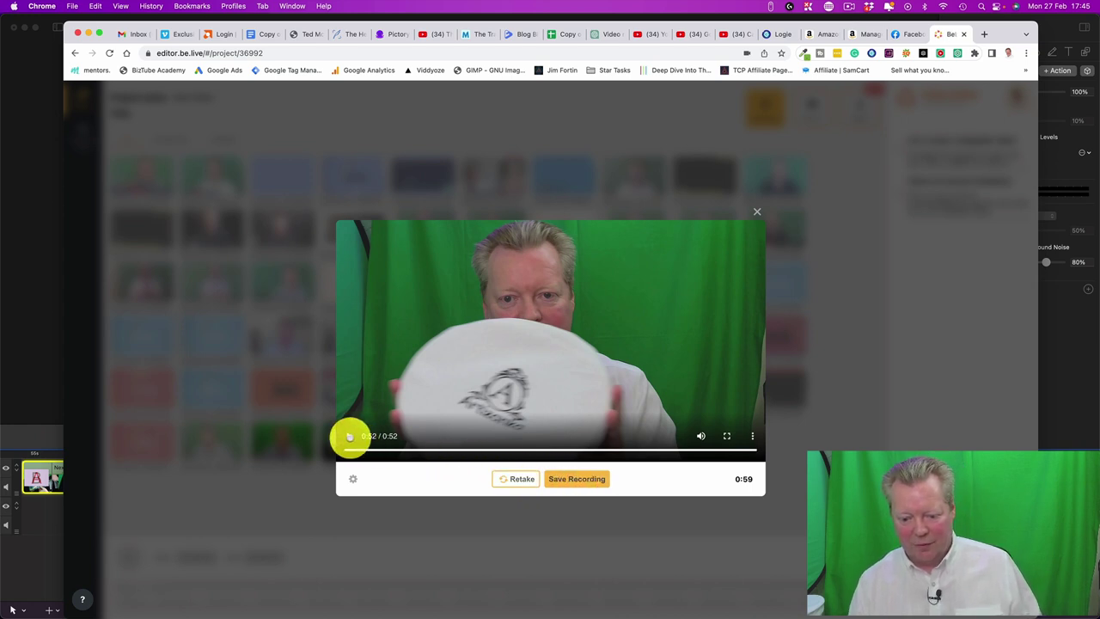
Play back the 52-second clip, scrub through it, pause at 0:26, and save it to the library.
left_click(349, 436)
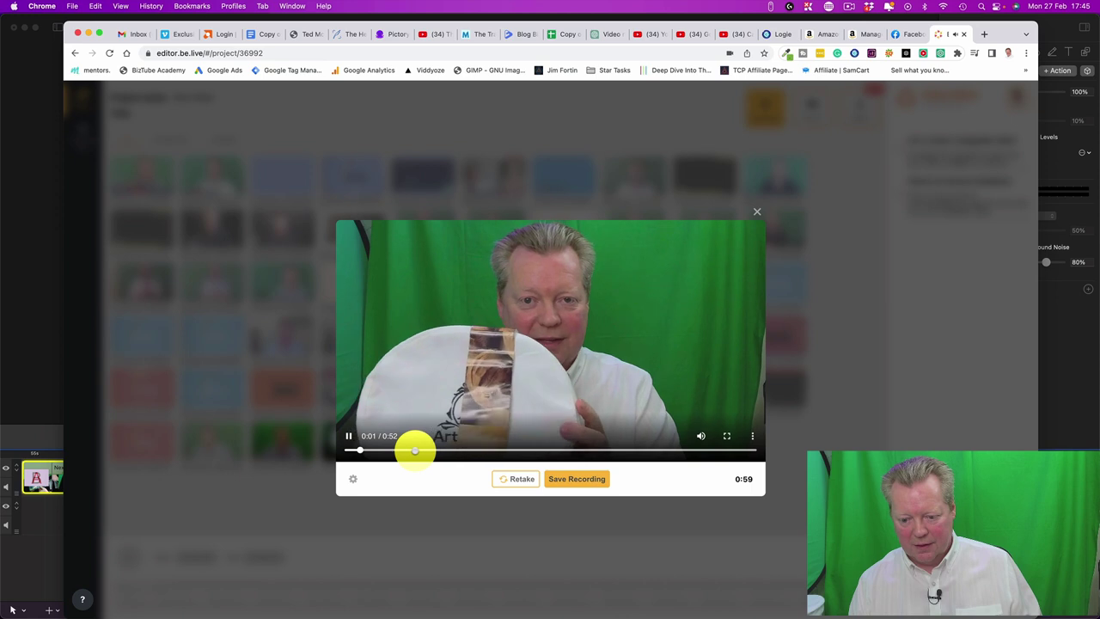
left_click(415, 448)
left_click(533, 448)
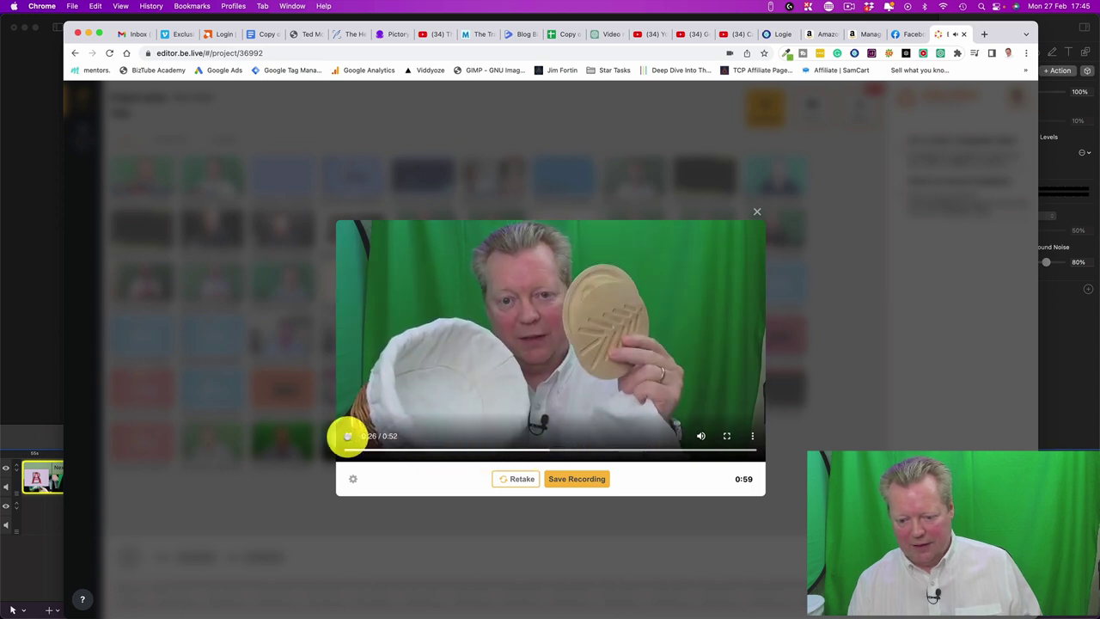
left_click(348, 436)
left_click(585, 480)
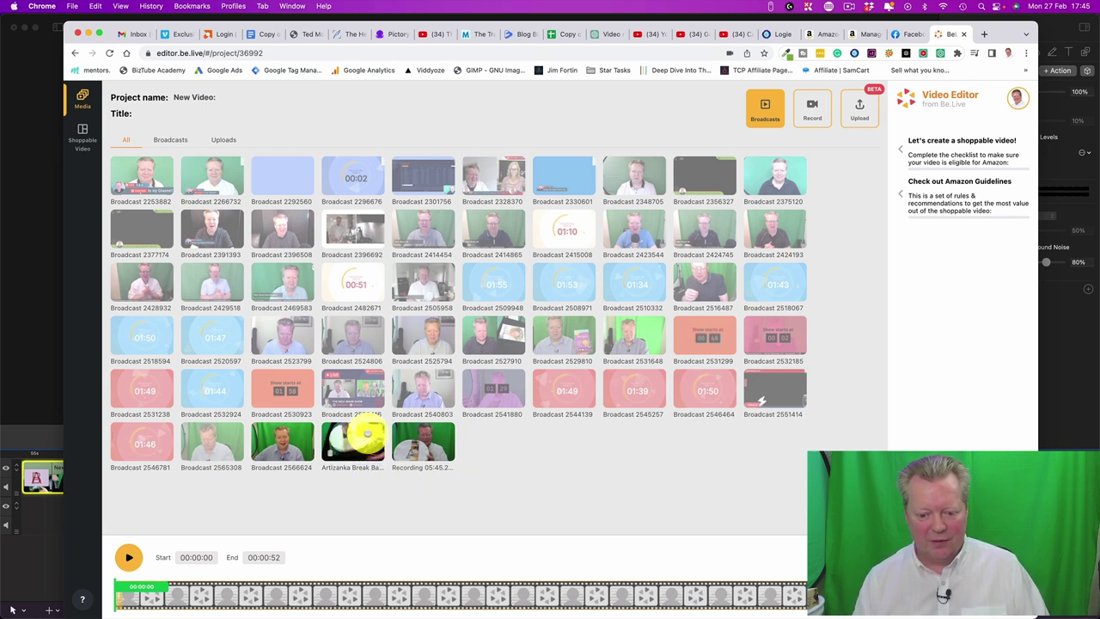
Replace the Artizanka clip with the new 52-second recording on the project timeline.
left_click(367, 436)
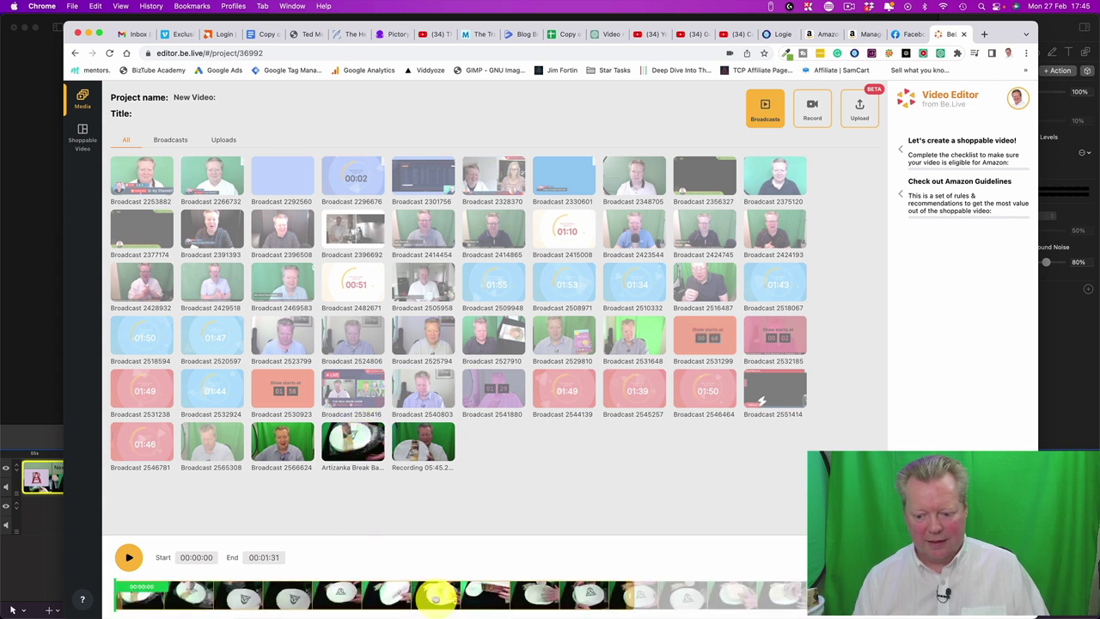
left_click(82, 138)
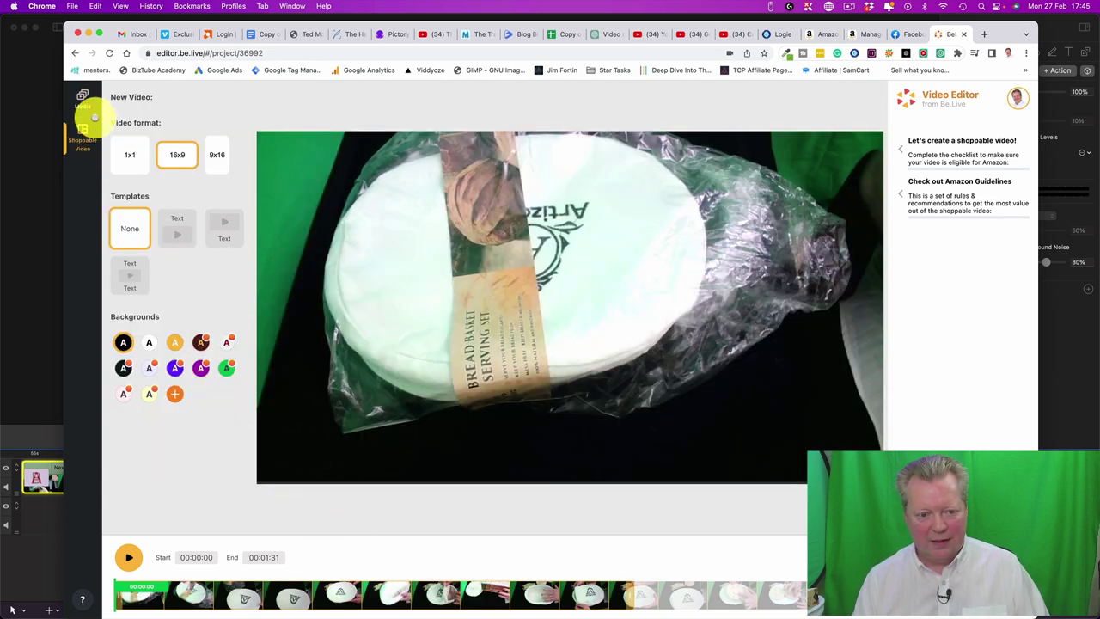
left_click(83, 98)
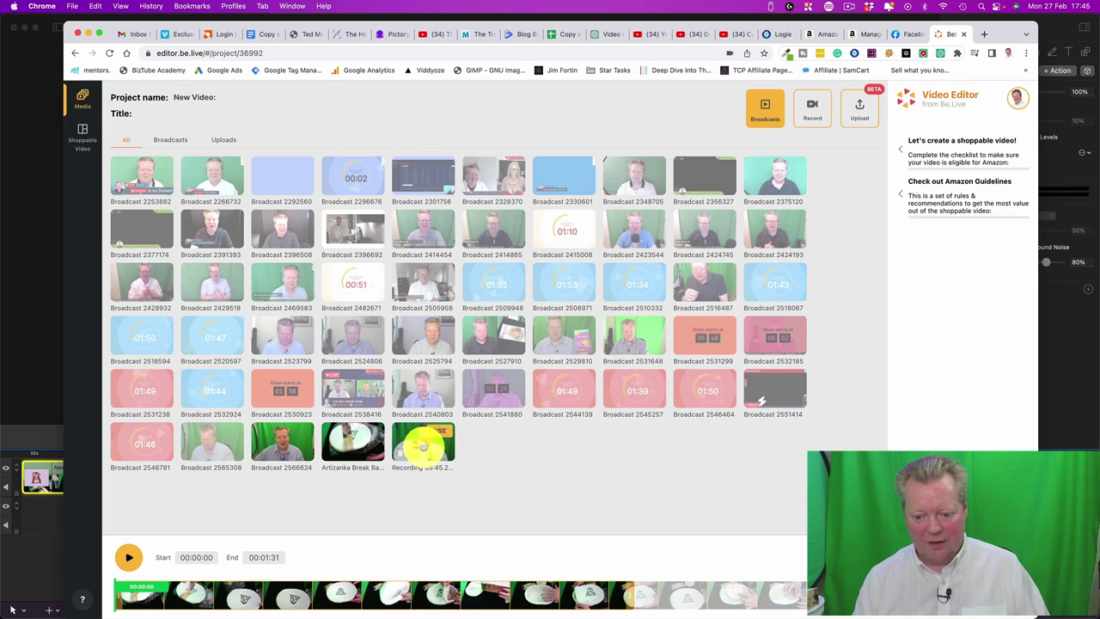
left_click(436, 432)
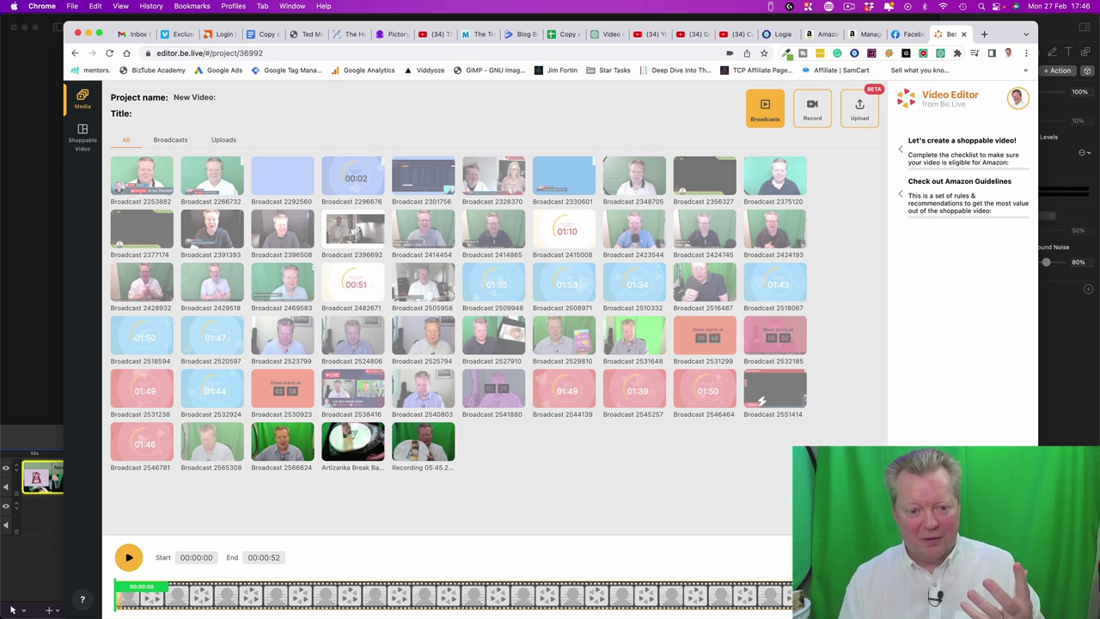
Give the new recording a purple gradient background and a vertical 9x16 frame in Shoppable Video.
left_click(80, 138)
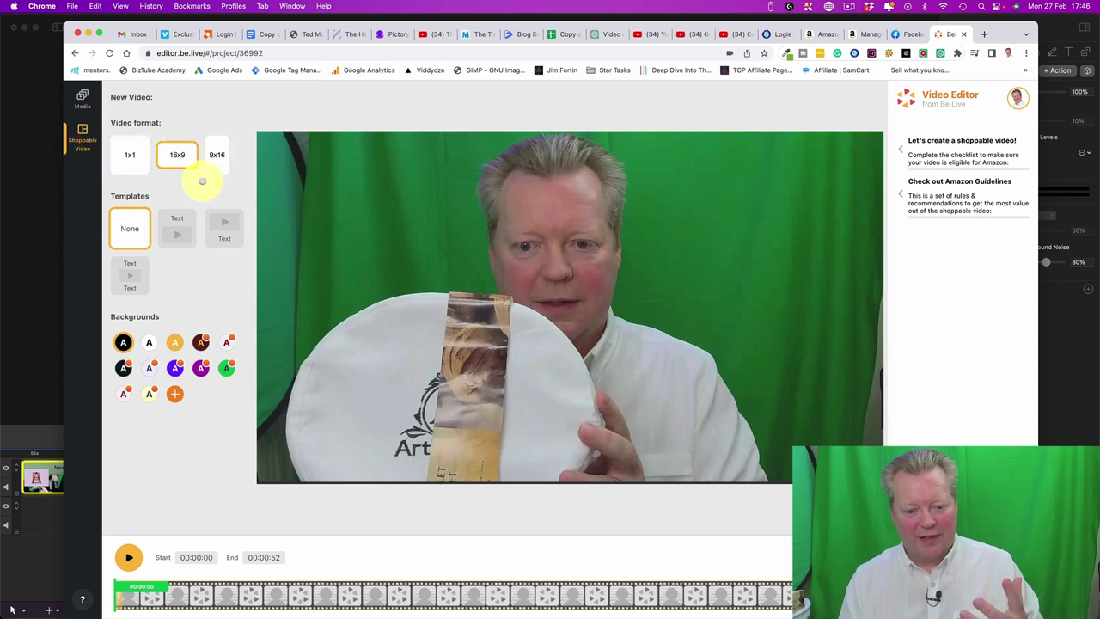
left_click(175, 367)
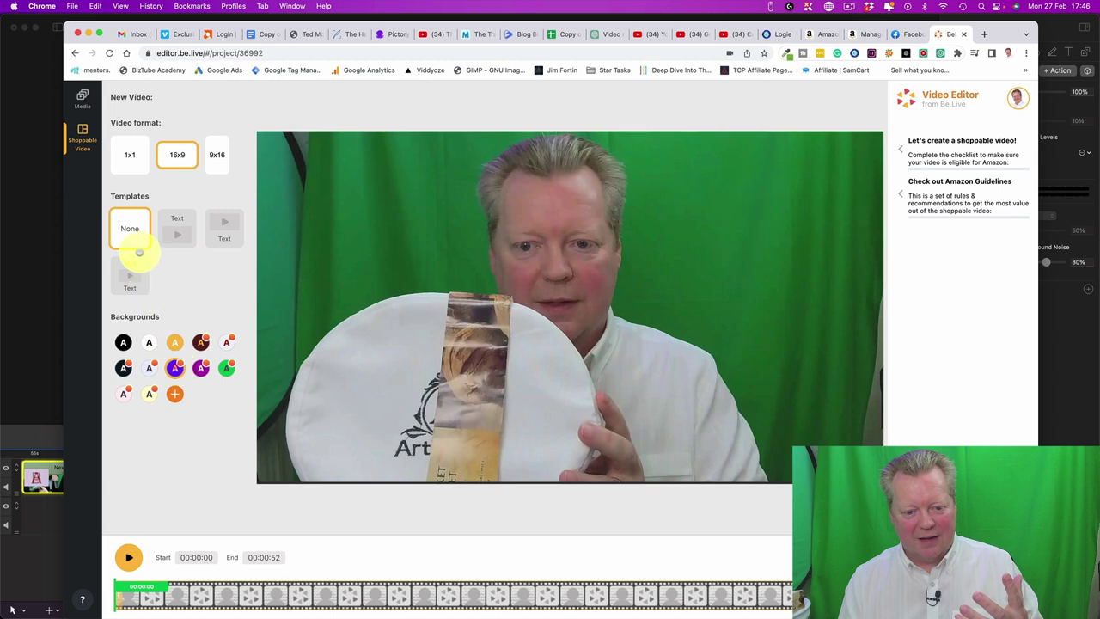
left_click(212, 160)
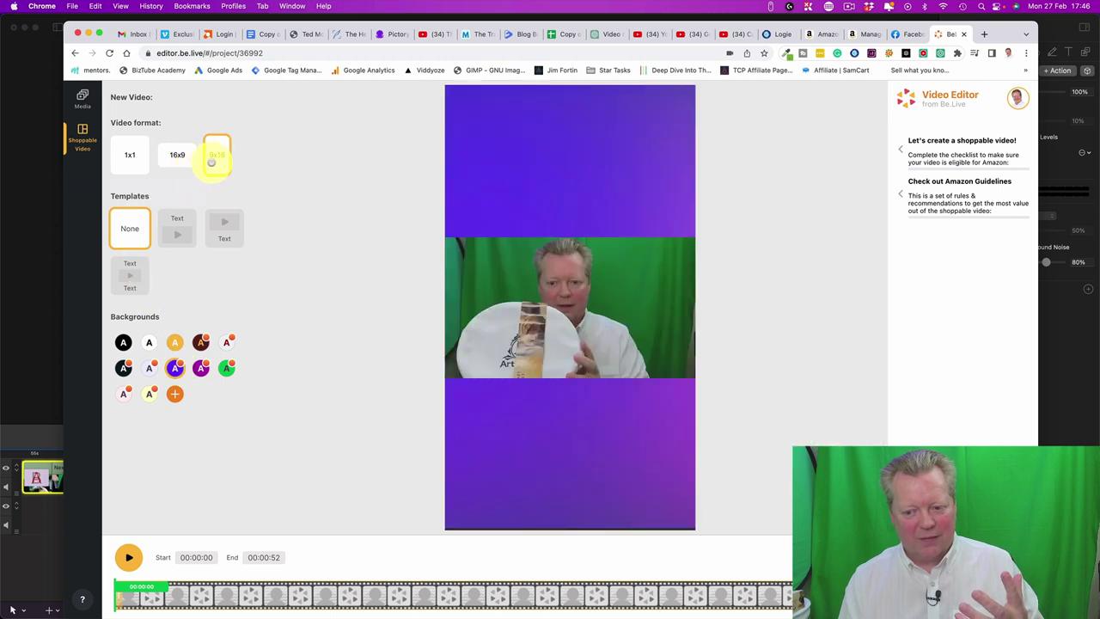